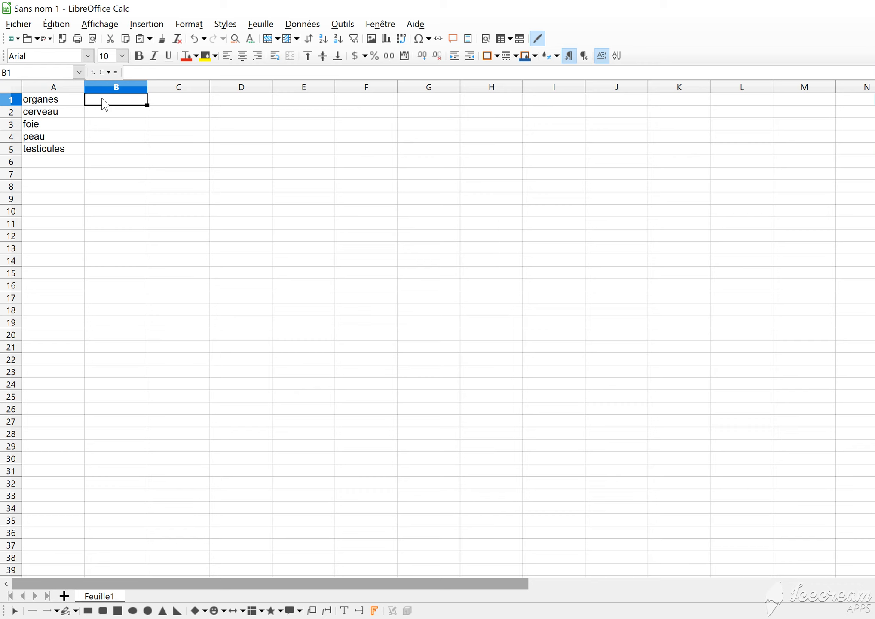
Enter the header "nombre de gènes exprimés" in cell B1
type("nombre de gène")
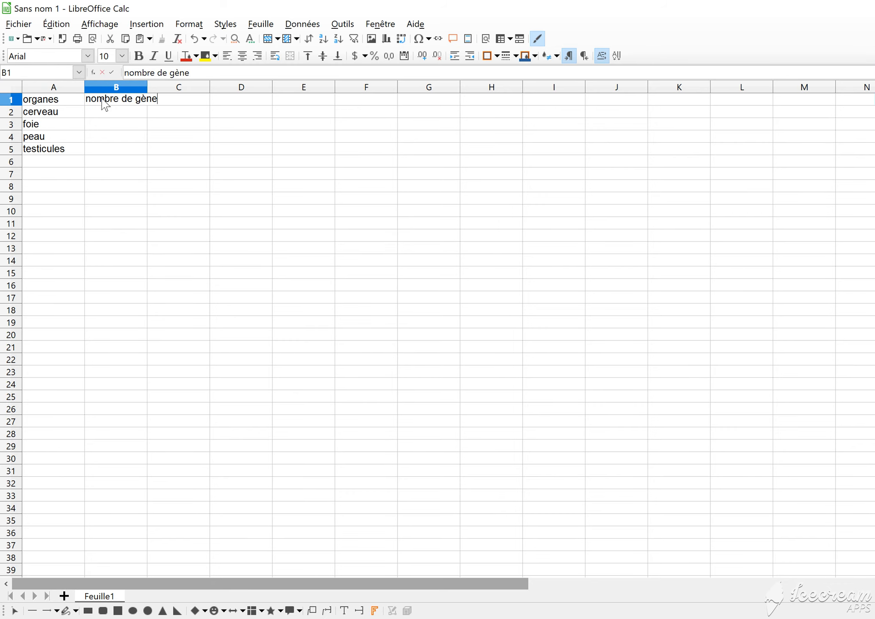
type("s exprimés")
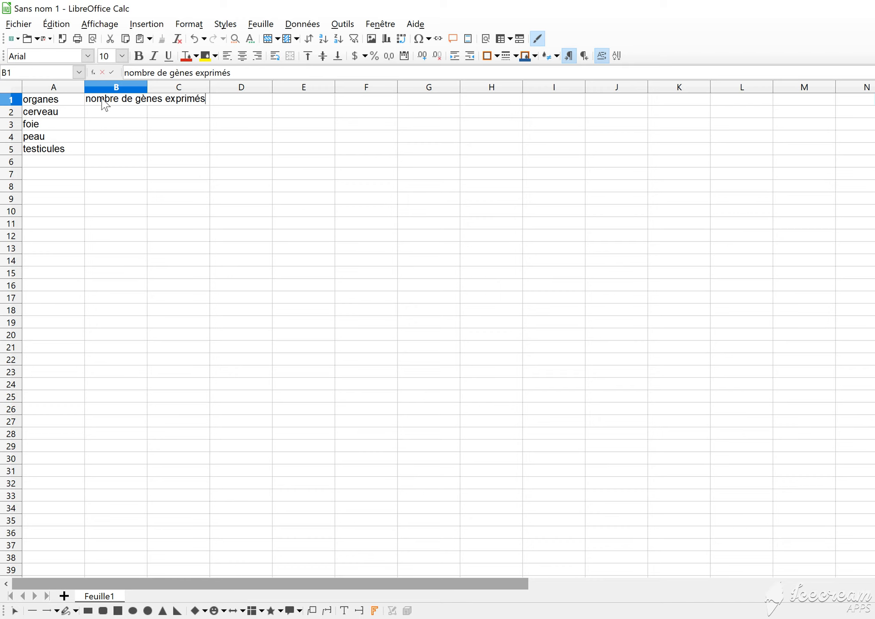
left_click(184, 110)
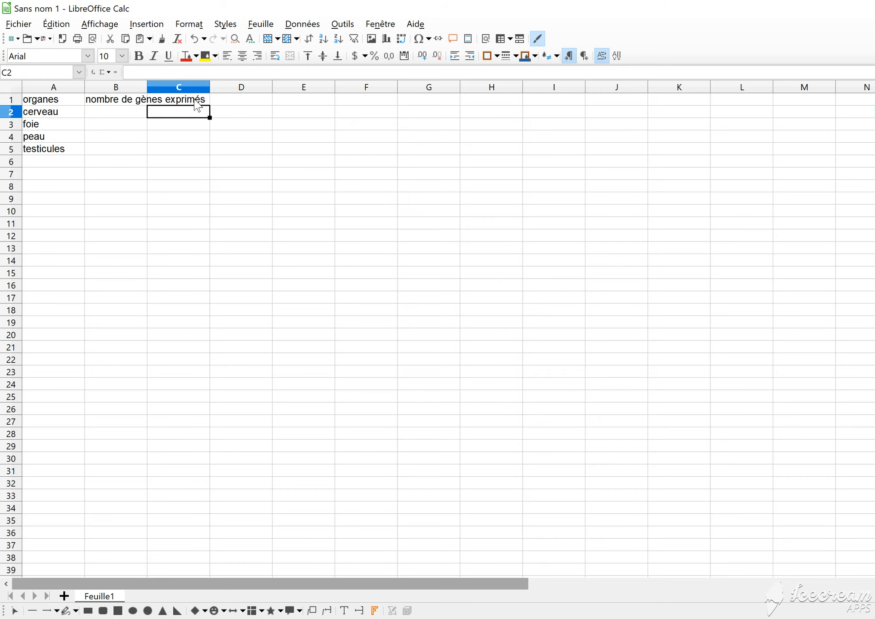
Enter the header "nombre de gènes spécifiques" in cell C1
left_click(193, 102)
left_click(155, 70)
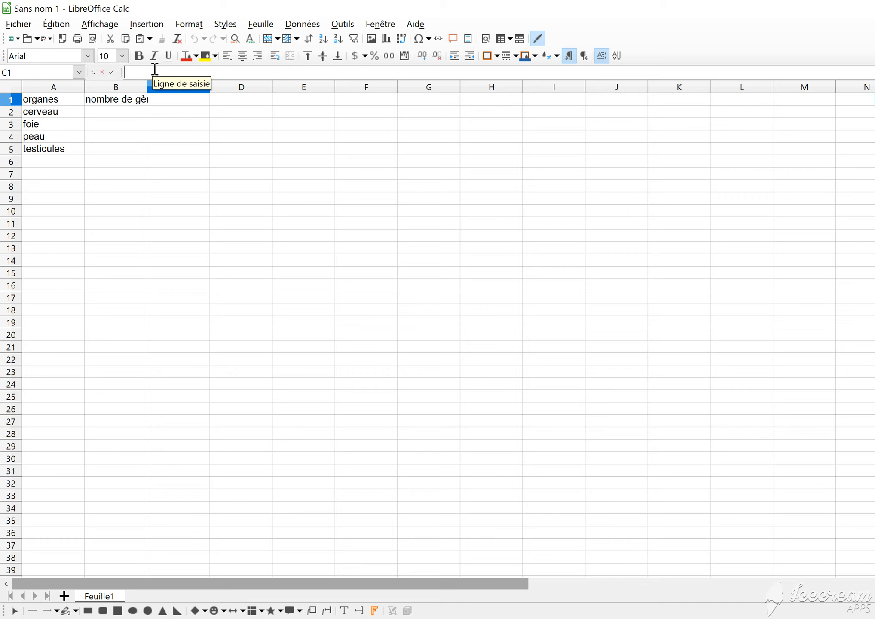
type("nombre de g")
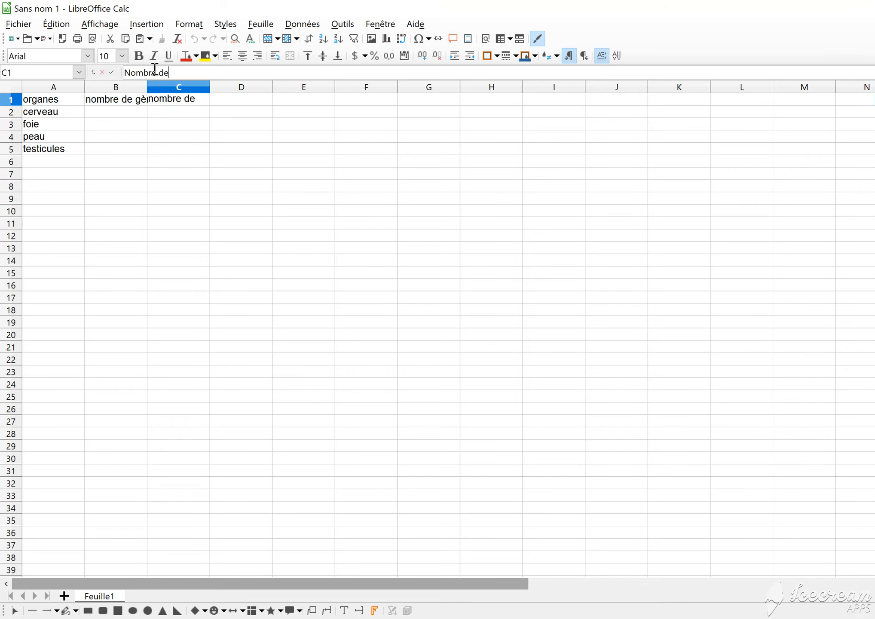
type("ènes spécifi")
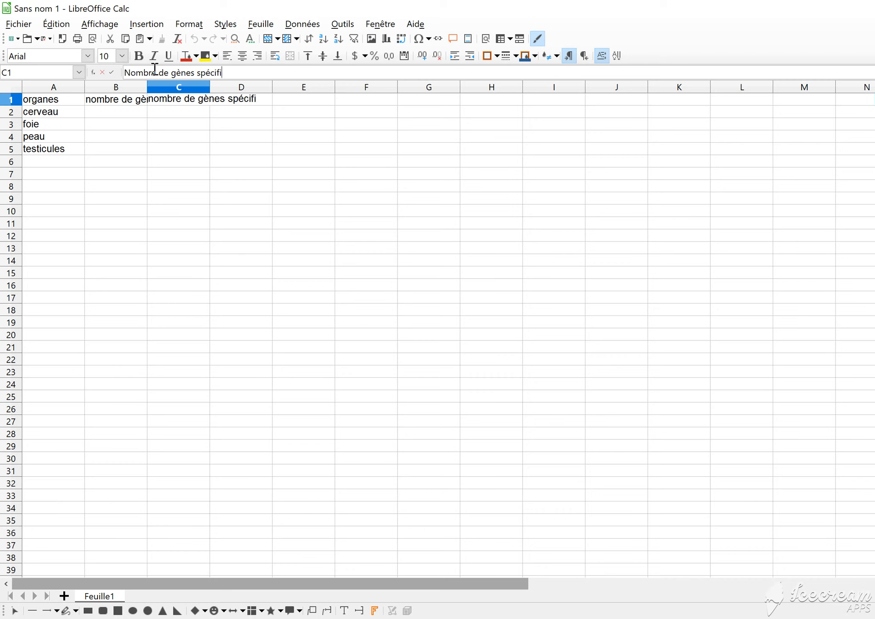
type("ques")
left_click(255, 149)
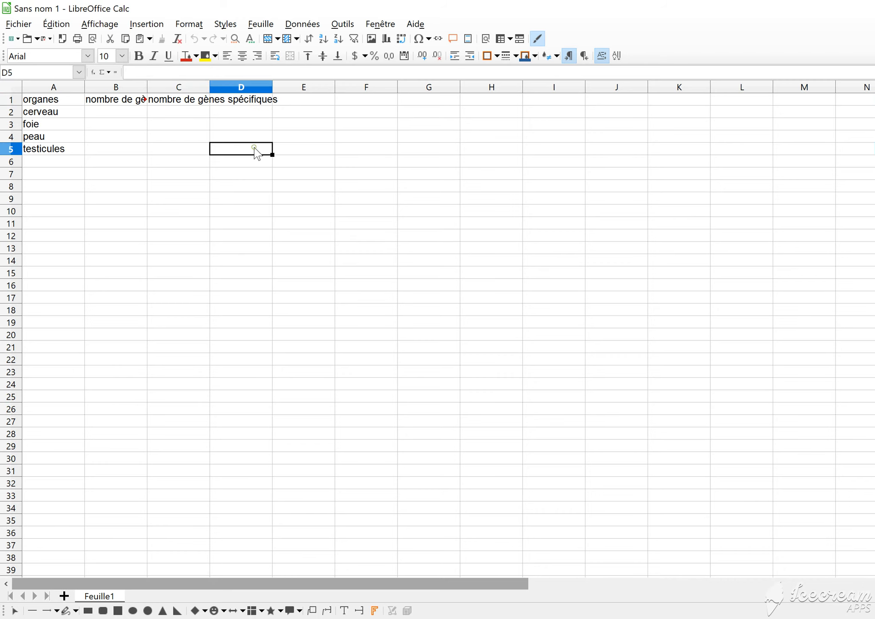
Enter the header "pourcentage de gènes exrpimés" in cell D1
left_click(229, 103)
left_click(164, 74)
type("pou")
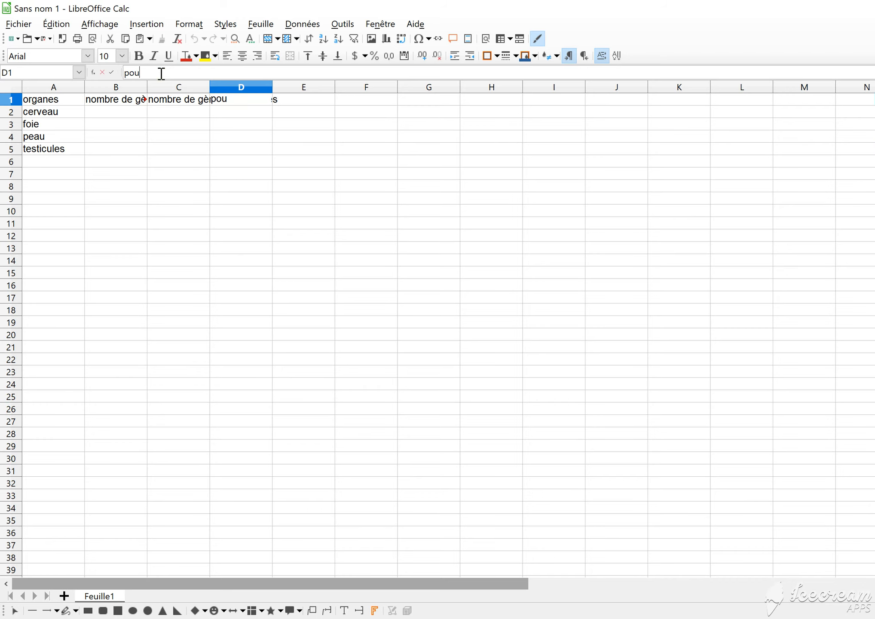
type("rcentage de g")
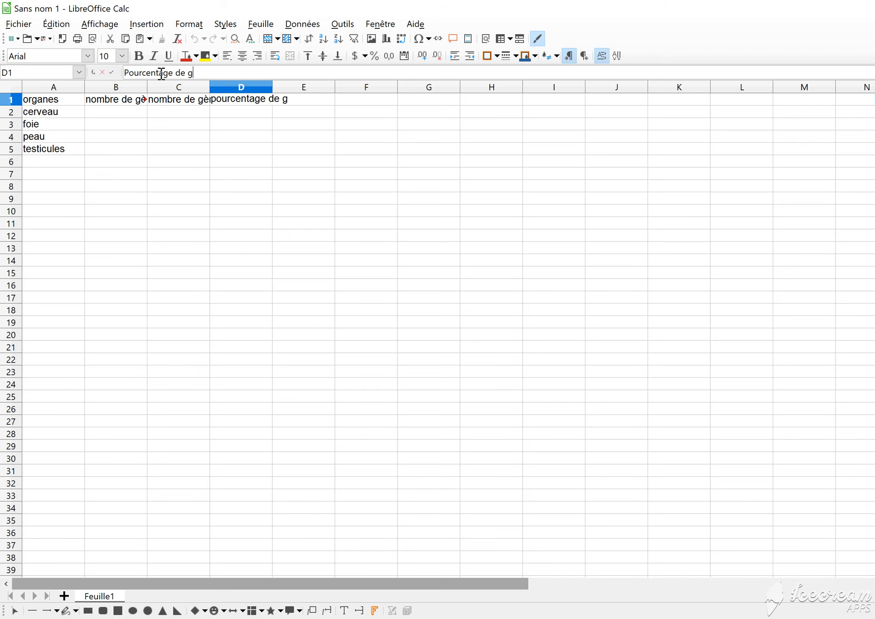
type("ènes exrpimés")
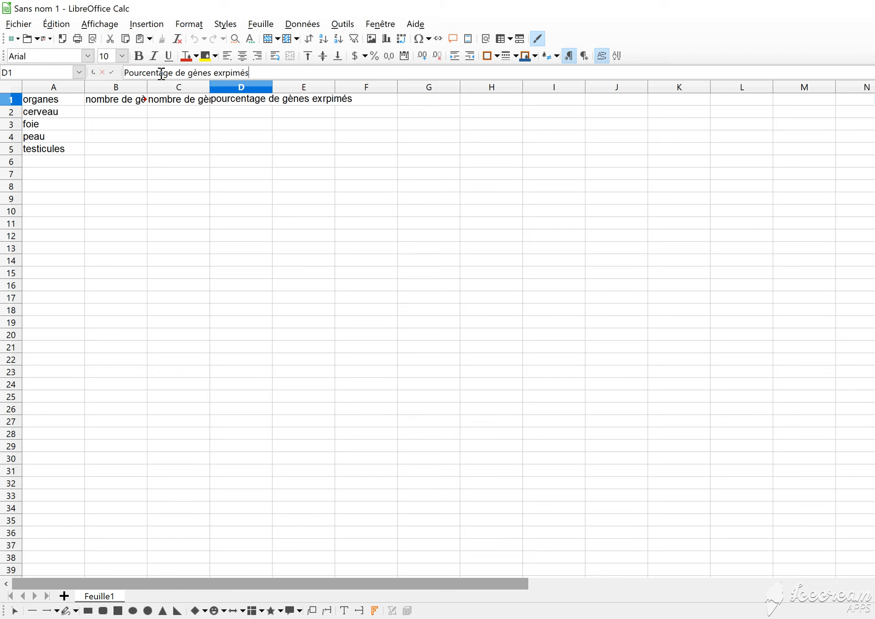
left_click(299, 138)
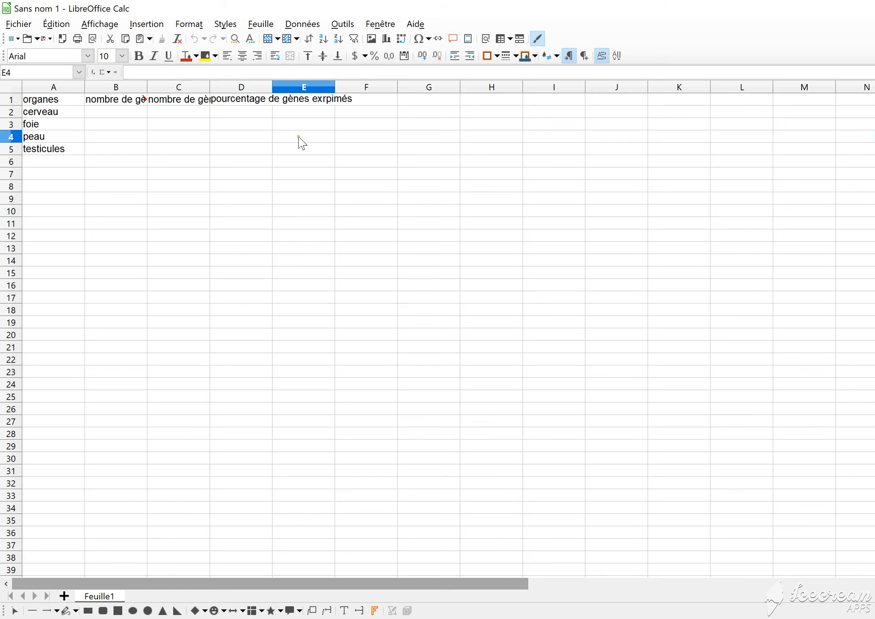
Enter the header "pourcentage de gènes spécifiques" in cell E1
left_click(296, 106)
left_click(186, 77)
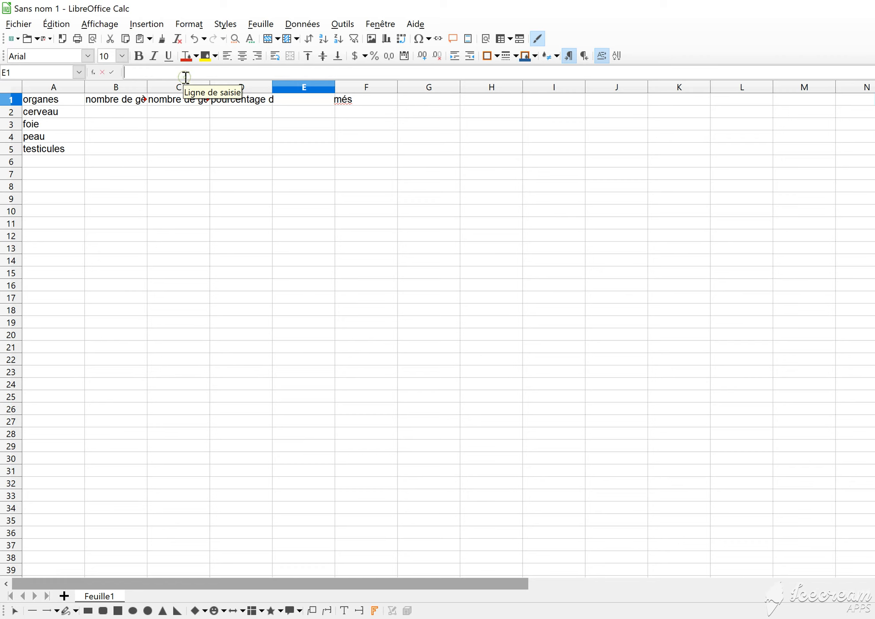
type("pourcen")
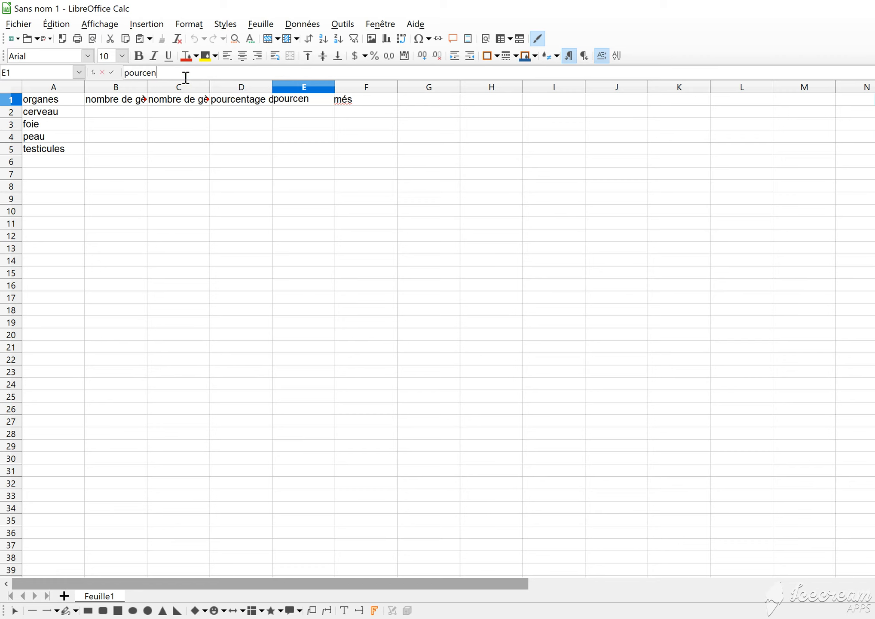
type("tage de gènes ")
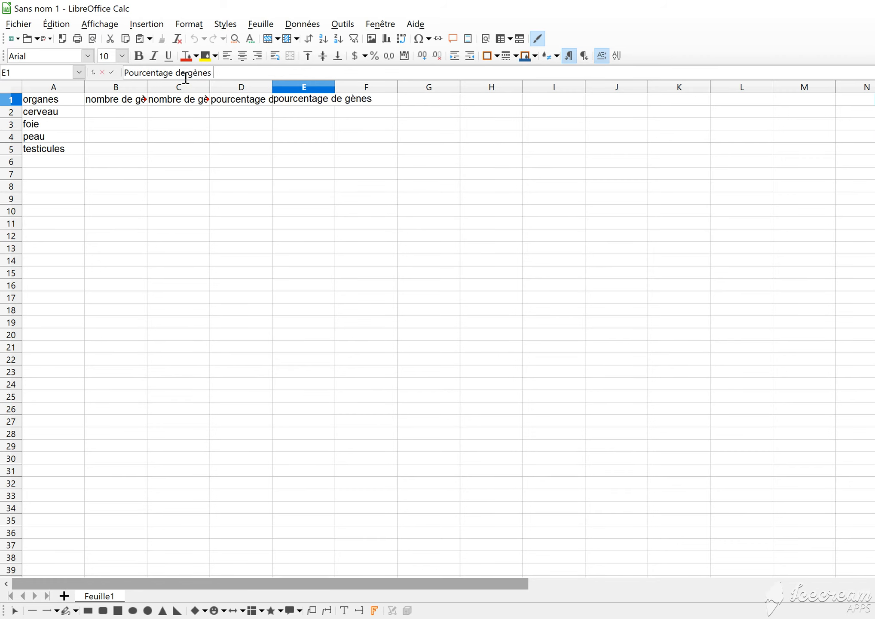
type("spécifiques")
left_click(187, 154)
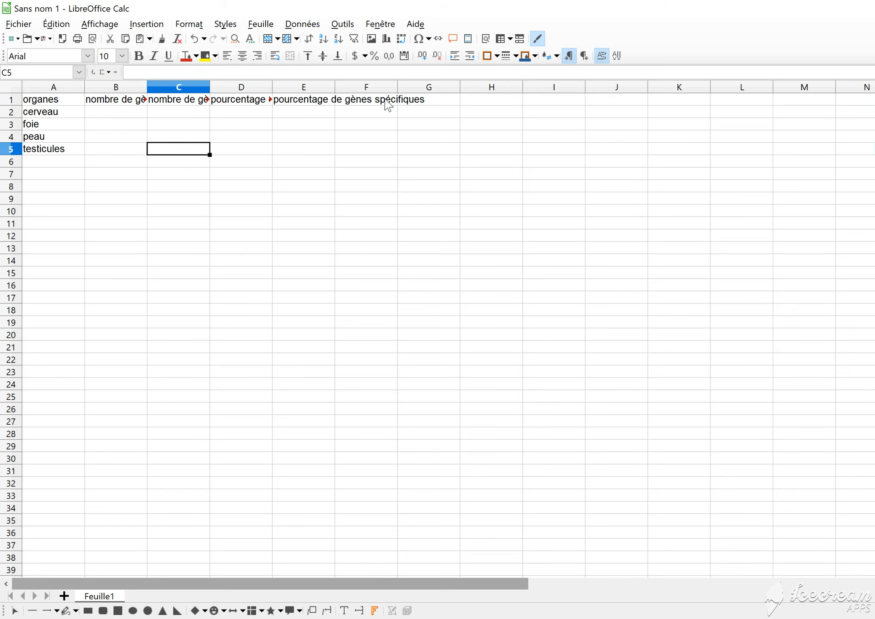
Format the header cells A1:F1 as Texte with automatic line wrapping (Renvoi à la ligne automatique)
left_click_drag(71, 97, 373, 105)
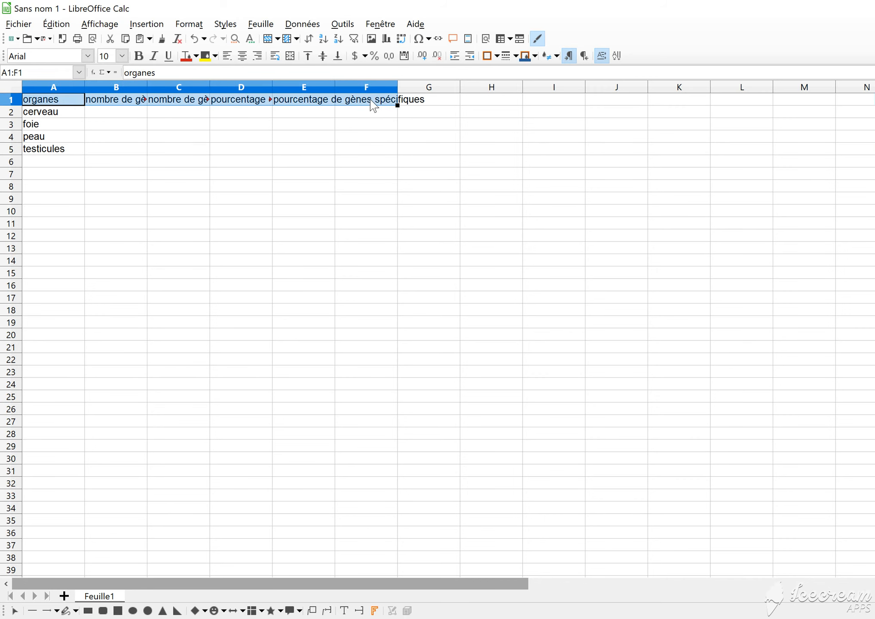
right_click(373, 105)
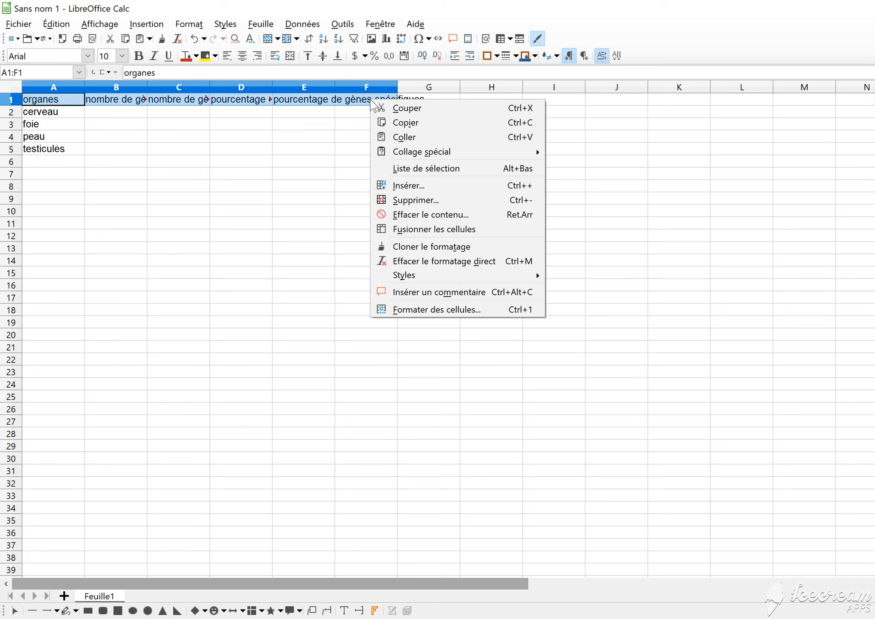
left_click(436, 311)
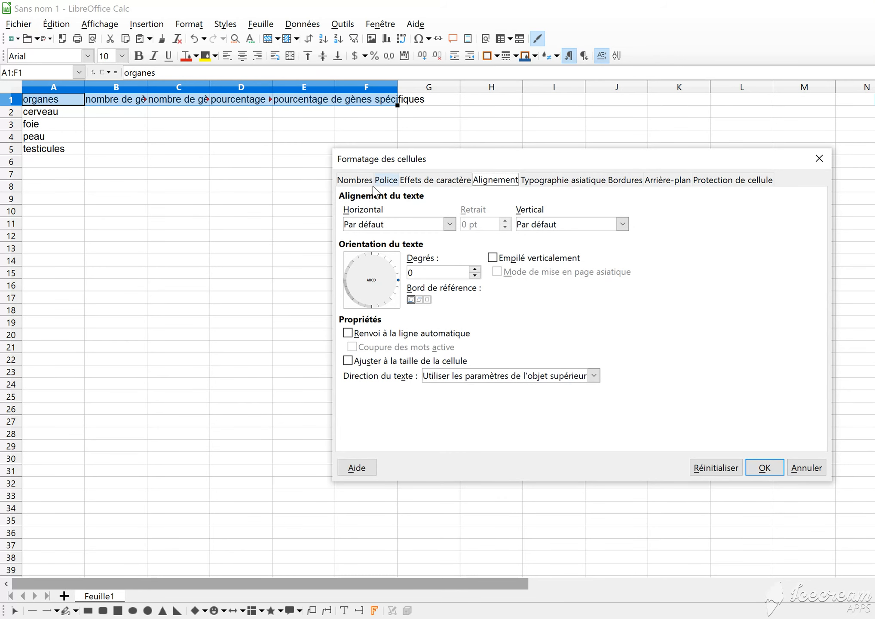
left_click(357, 179)
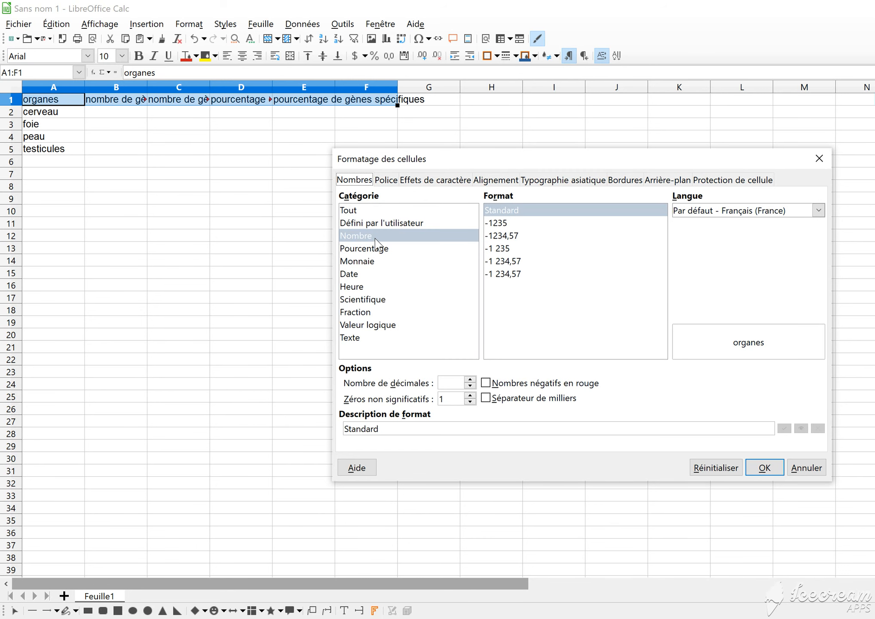
left_click(351, 338)
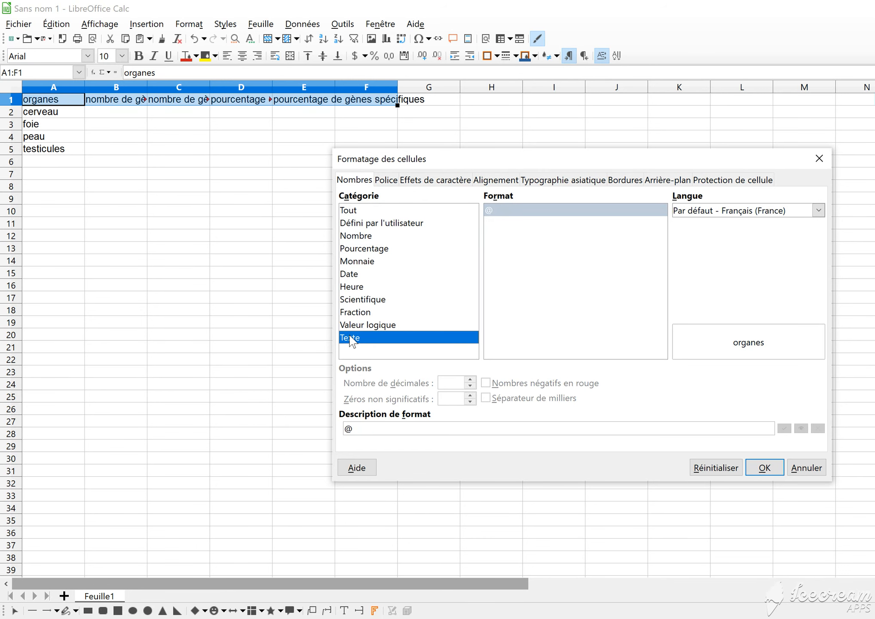
left_click(490, 181)
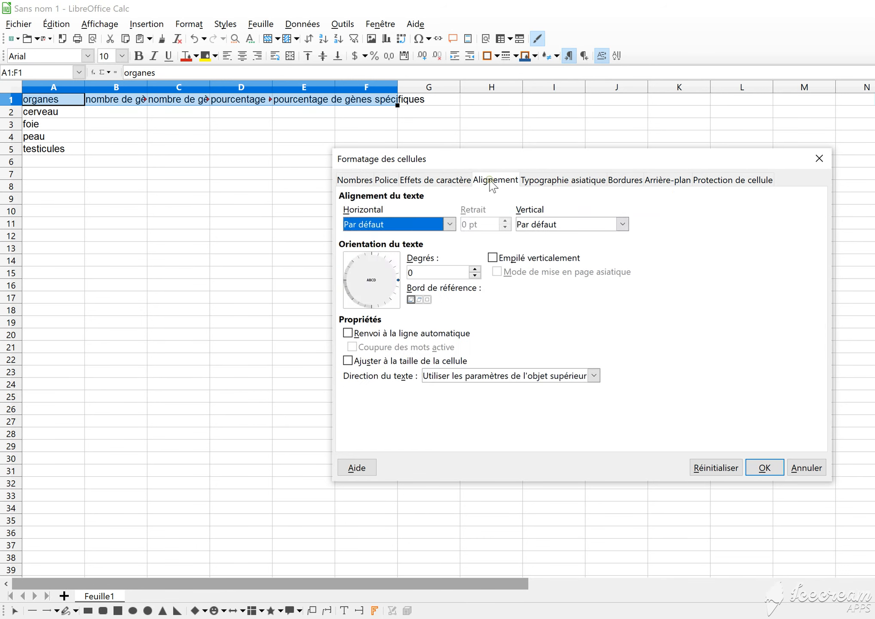
left_click(382, 337)
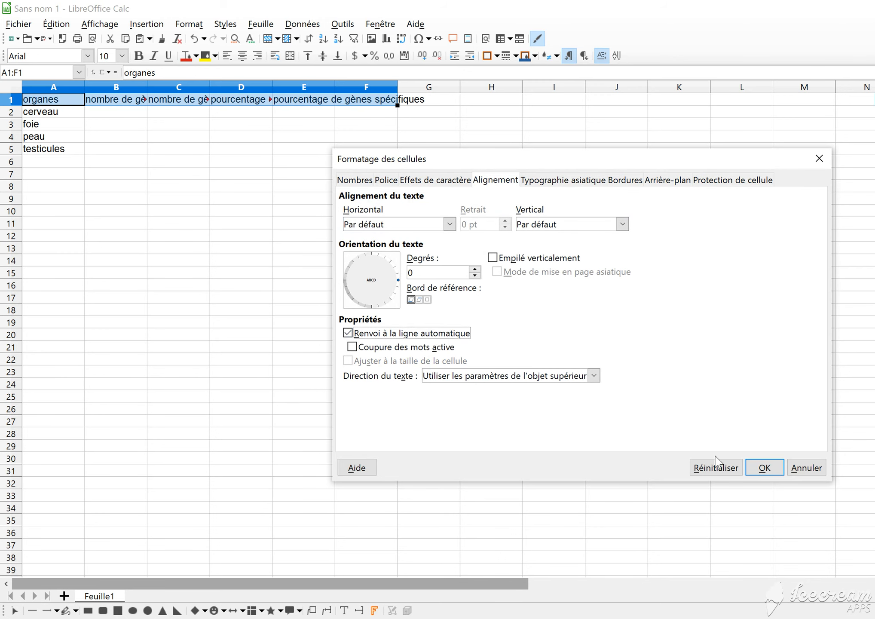
left_click(762, 471)
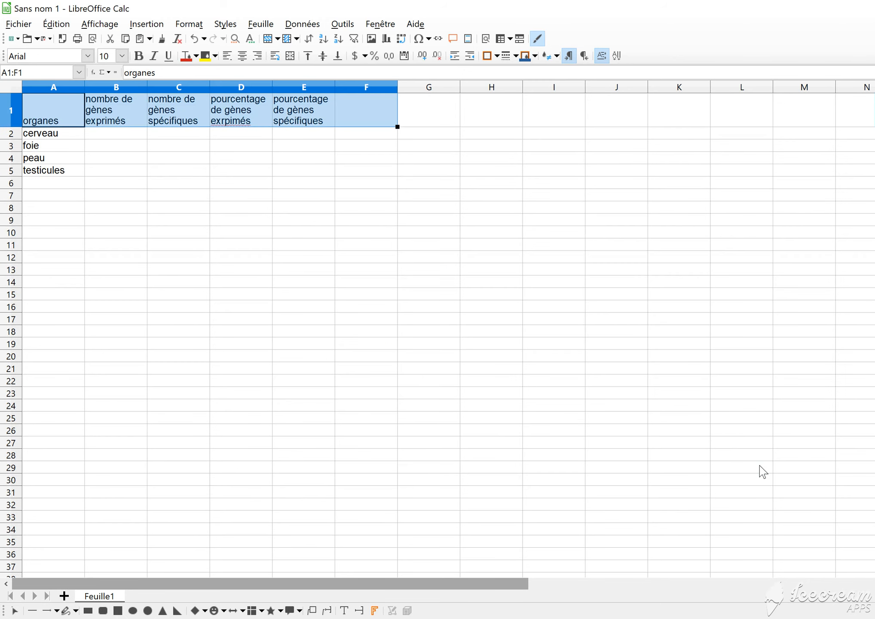
left_click(289, 195)
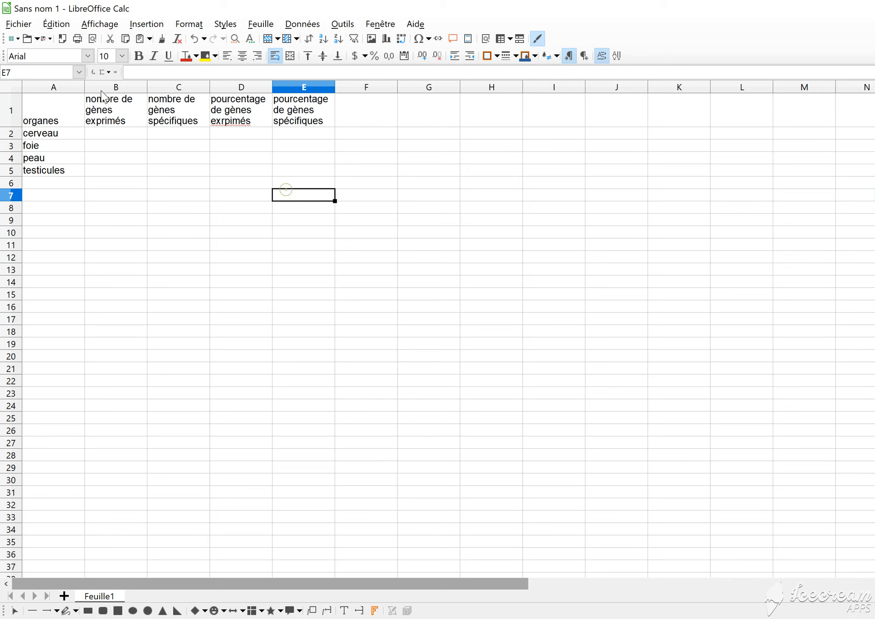
Correct the misspelled last word of the header in D1 to "exprimés"
double_click(221, 120)
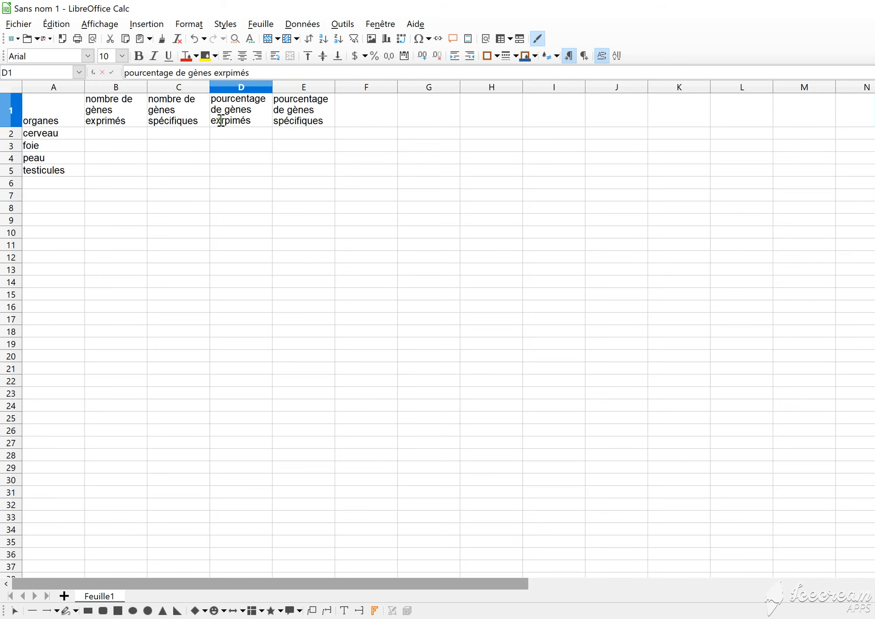
key("BackSpace")
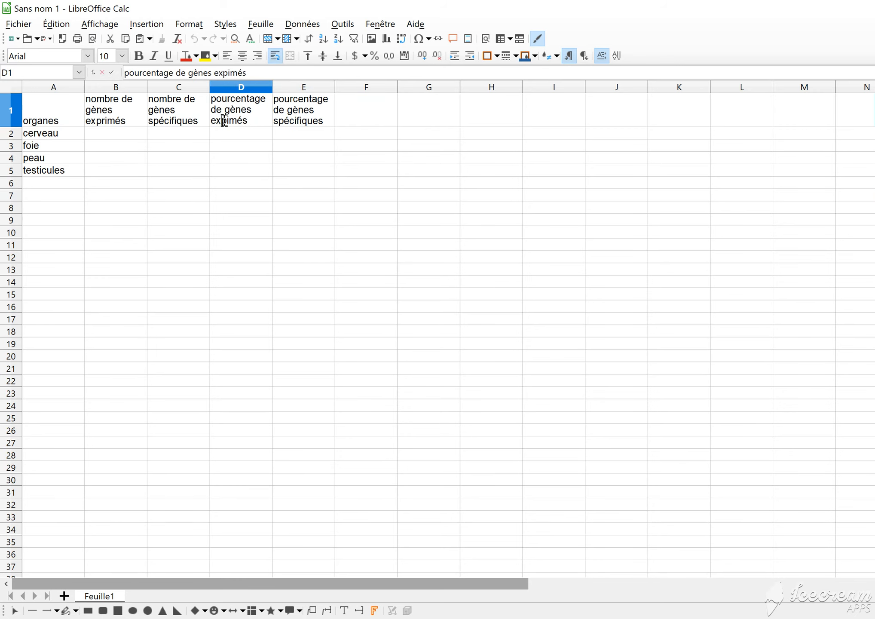
key("Right")
type("r")
Apply outer and inner borders to every cell of the table A1:E5
left_click_drag(59, 111, 305, 173)
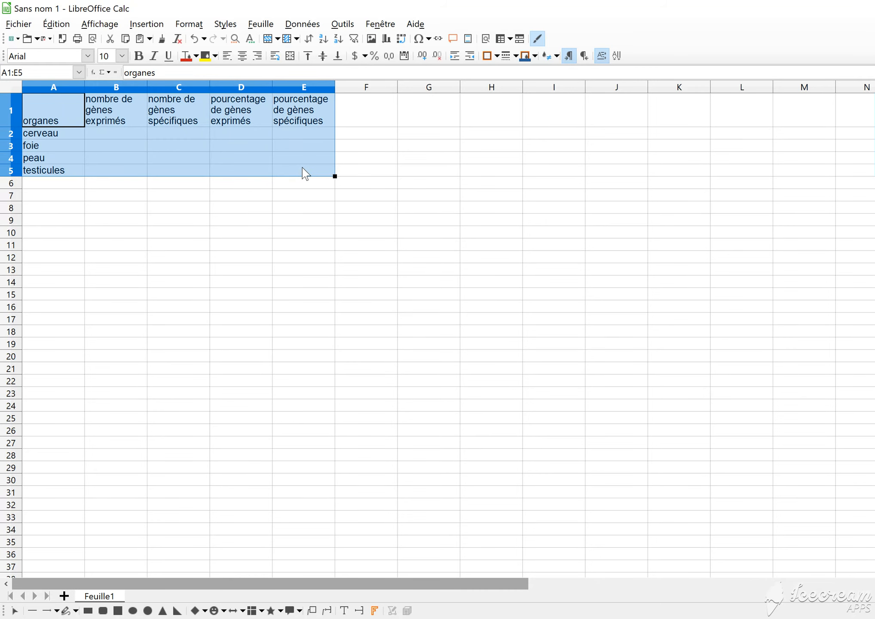
left_click(497, 56)
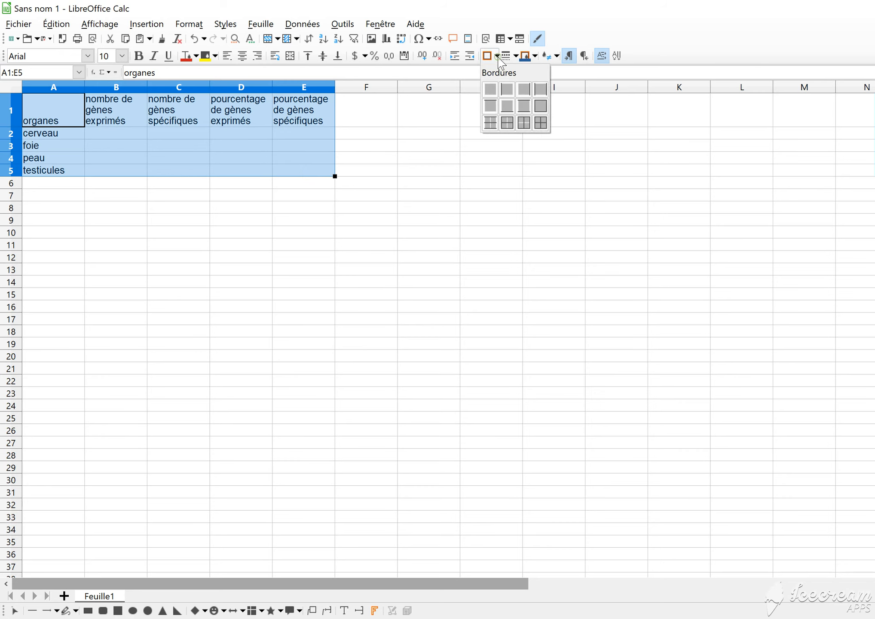
left_click(540, 123)
left_click(381, 184)
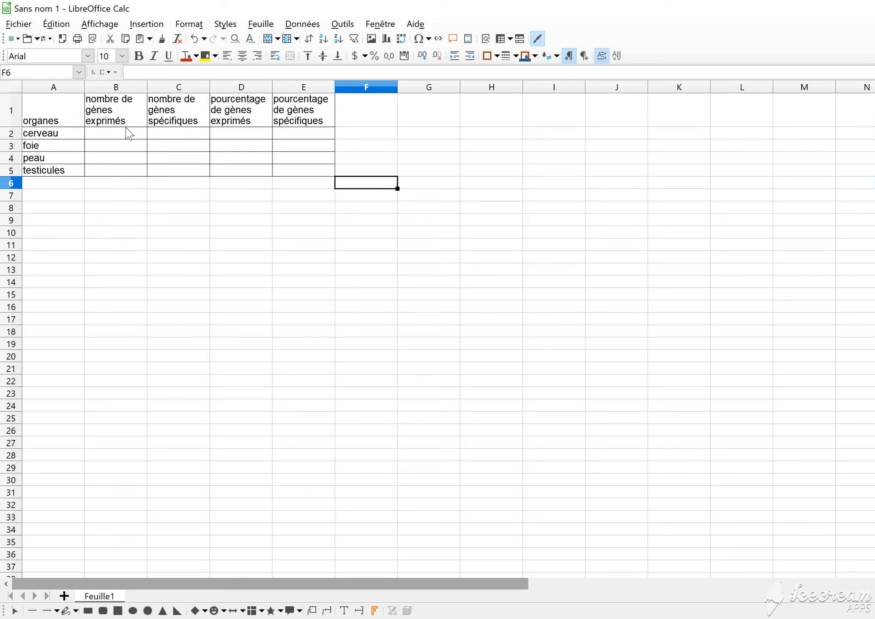
Fill in the cerveau row with 14500 expressed genes in B2 and 400 specific genes in C2
left_click(122, 135)
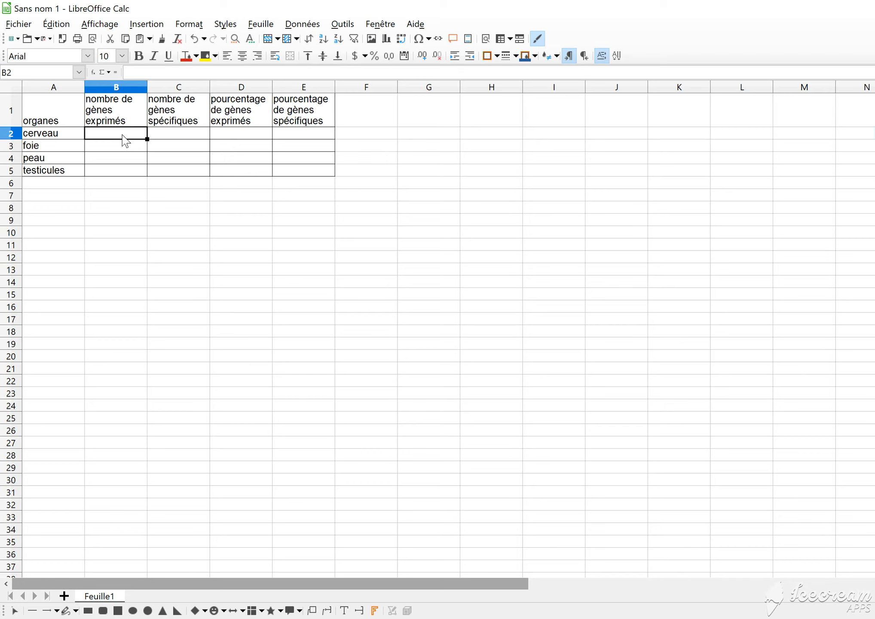
type("14500")
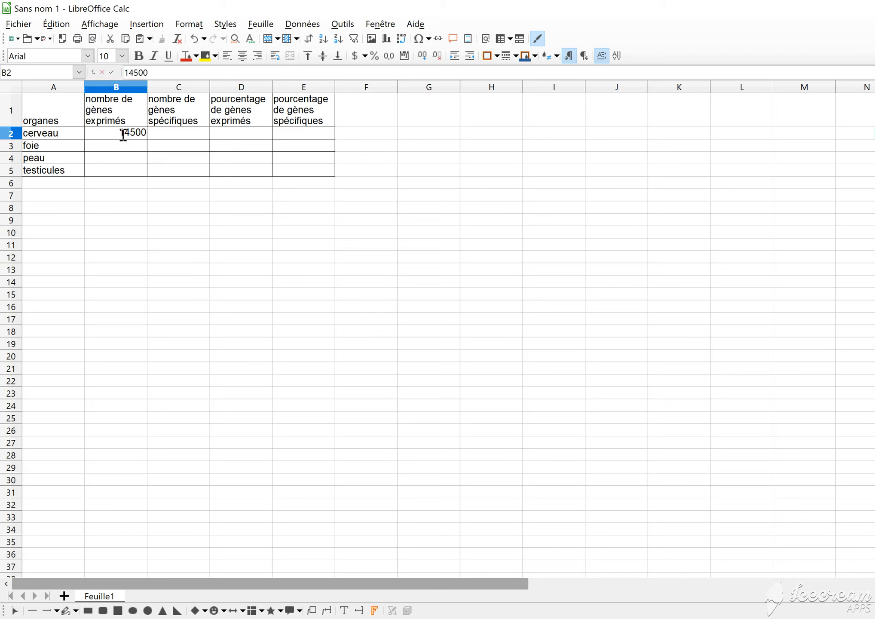
left_click(164, 138)
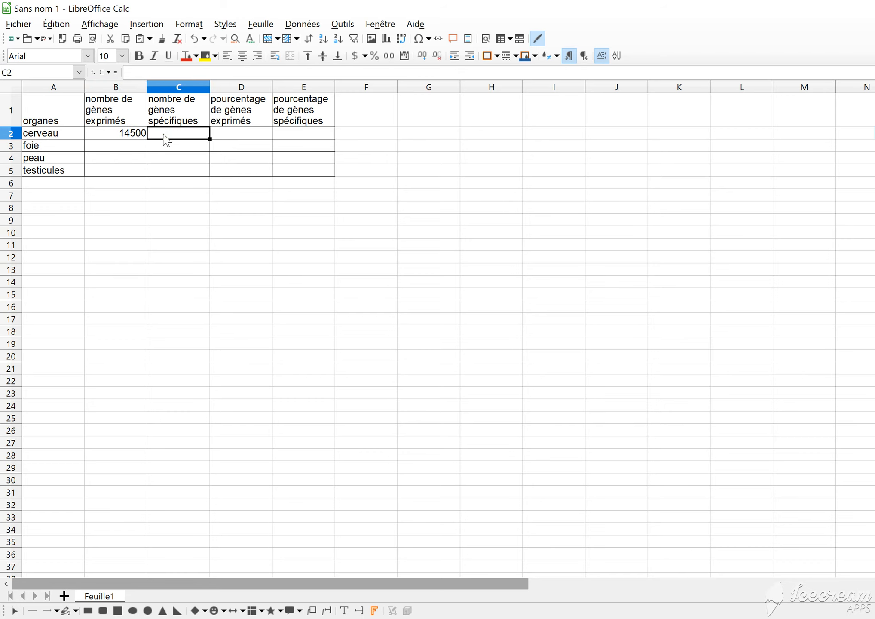
type("400")
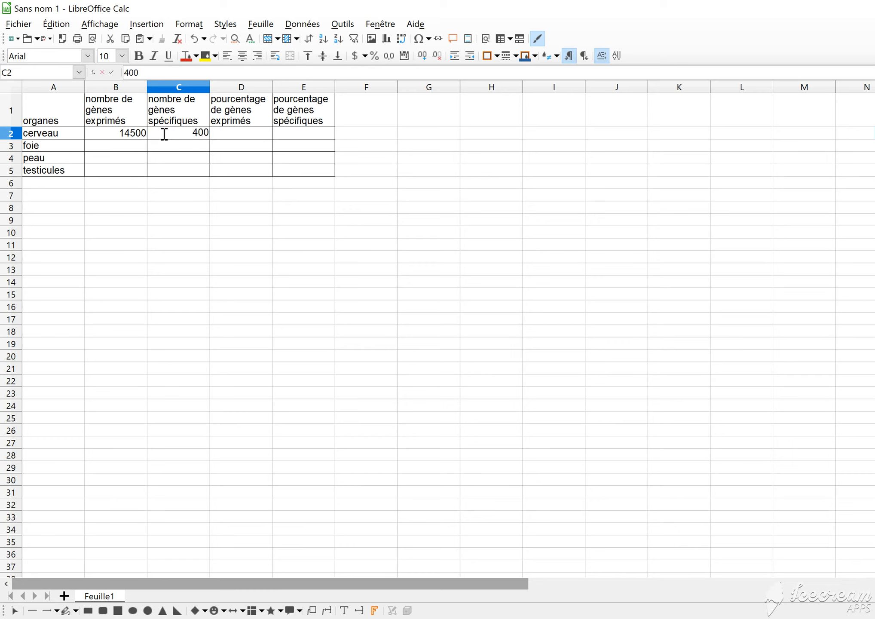
Fill in the foie row with 11500 expressed genes in B3 and 400 specific genes in C3
left_click(119, 148)
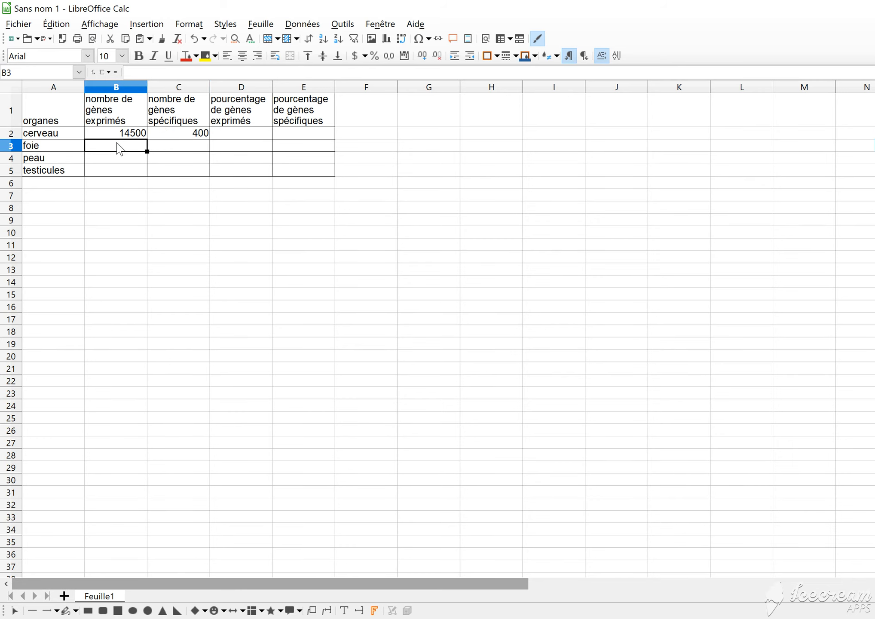
type("11500")
left_click(188, 151)
type("400")
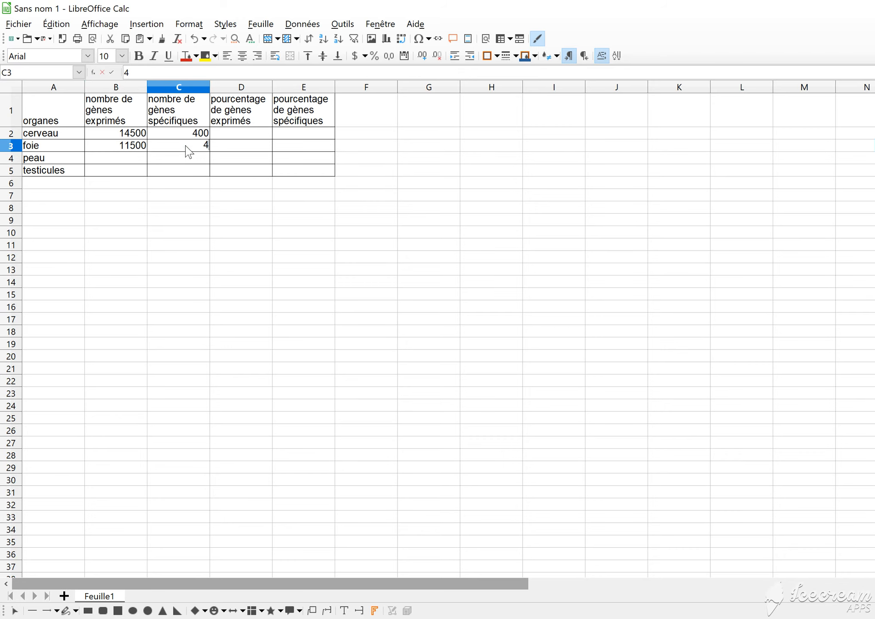
Fill in the peau row with 13700 expressed genes in B4 and 100 specific genes in C4
left_click(113, 160)
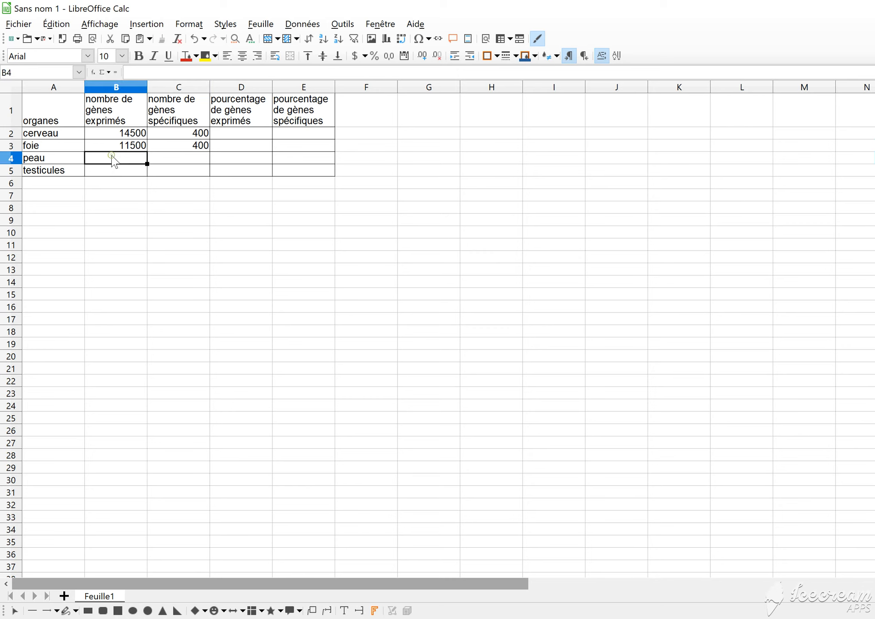
type("13700")
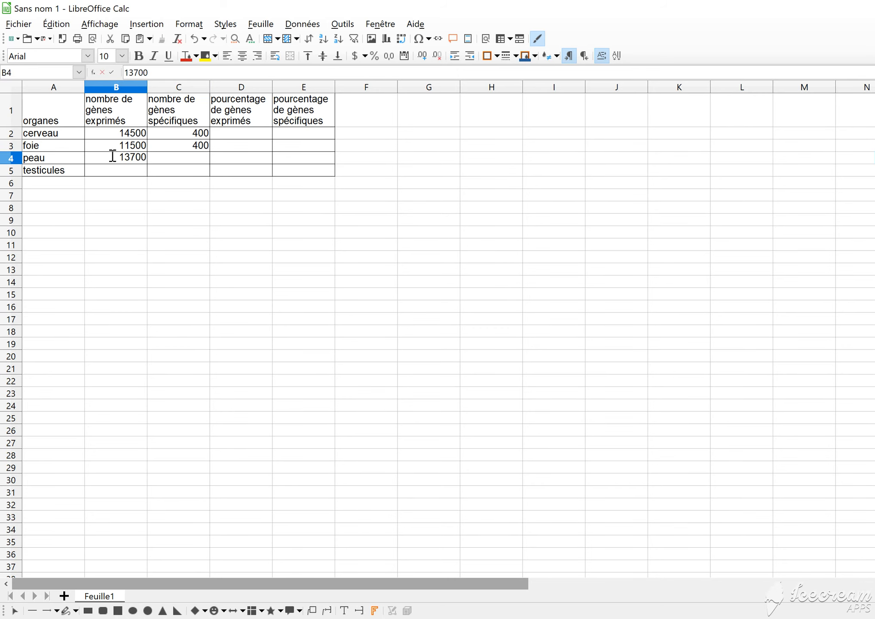
left_click(165, 163)
type("1")
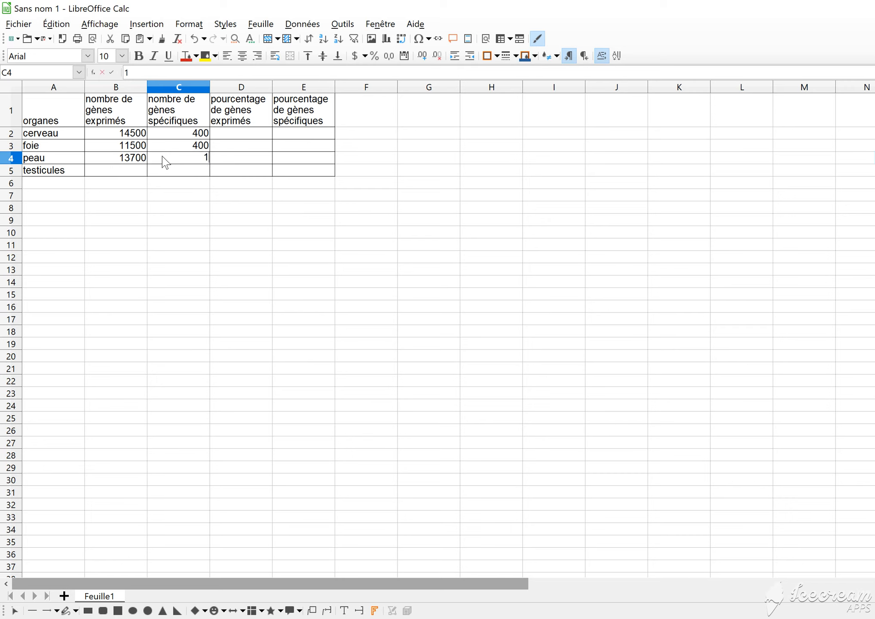
type("00")
Fill in the testicules row with 16500 expressed genes in B5 and 1100 specific genes in C5
left_click(128, 174)
type("16500")
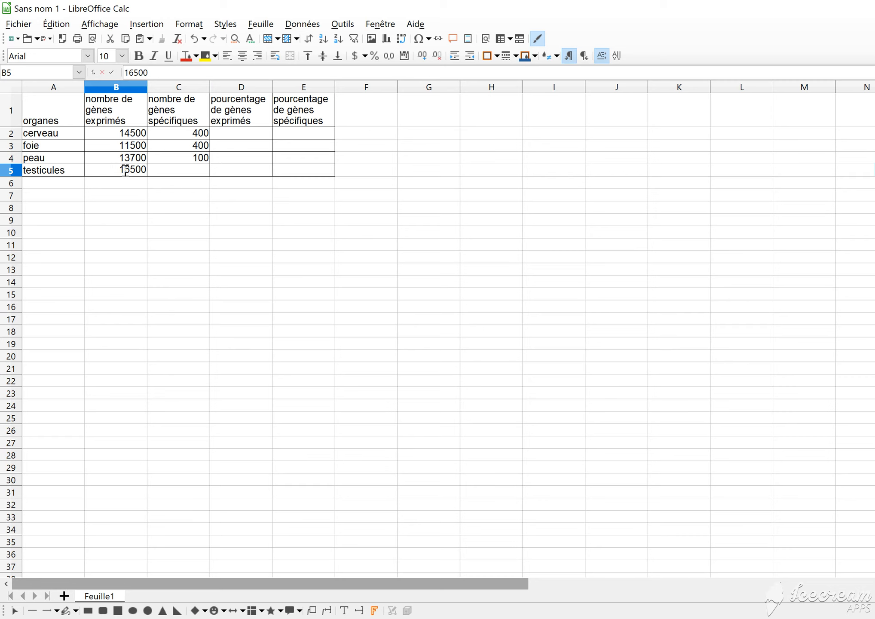
left_click(174, 175)
type("1100")
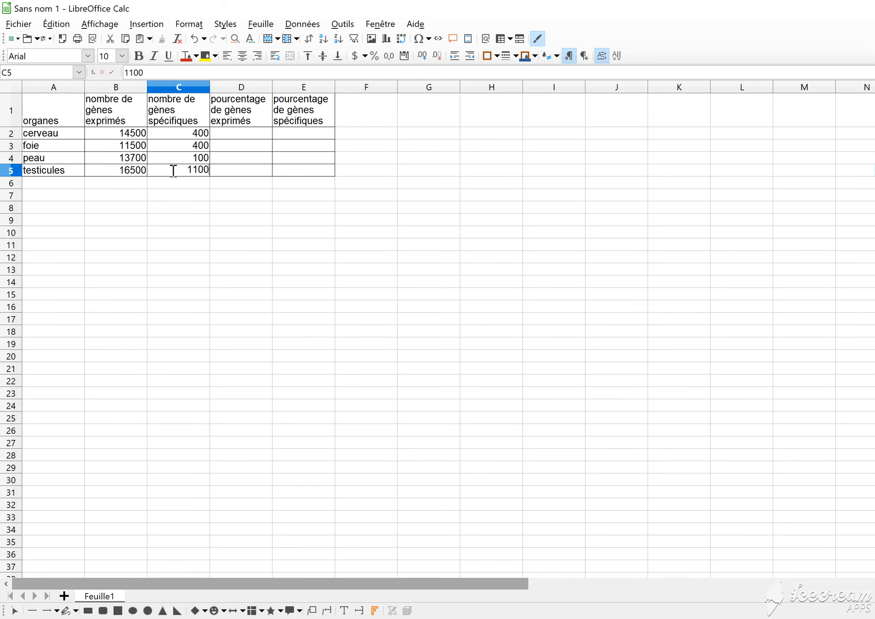
left_click(219, 210)
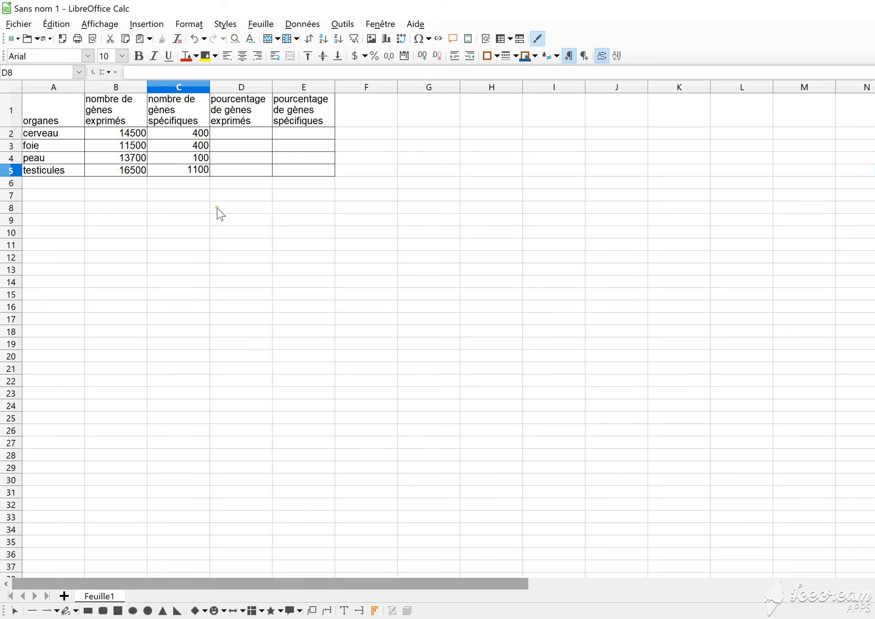
Calculate the expressed-gene percentage in D2 with the formula =B2*100/19613 and fill it down to D5
left_click(232, 135)
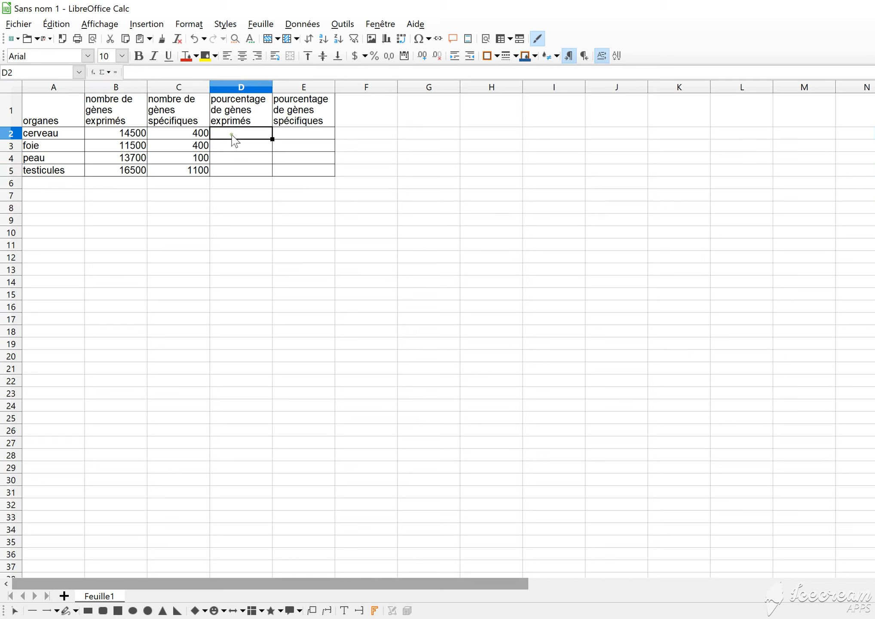
left_click(158, 70)
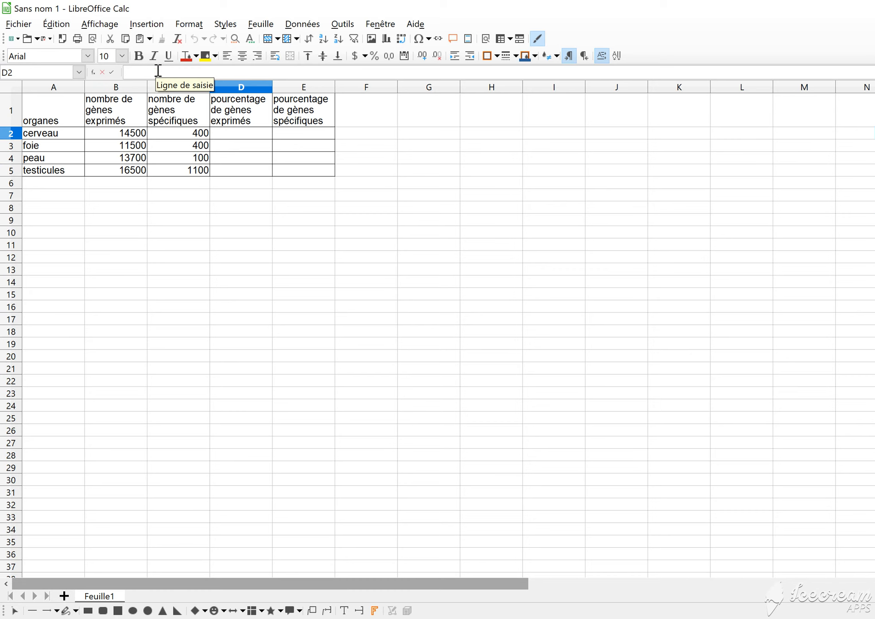
type("=")
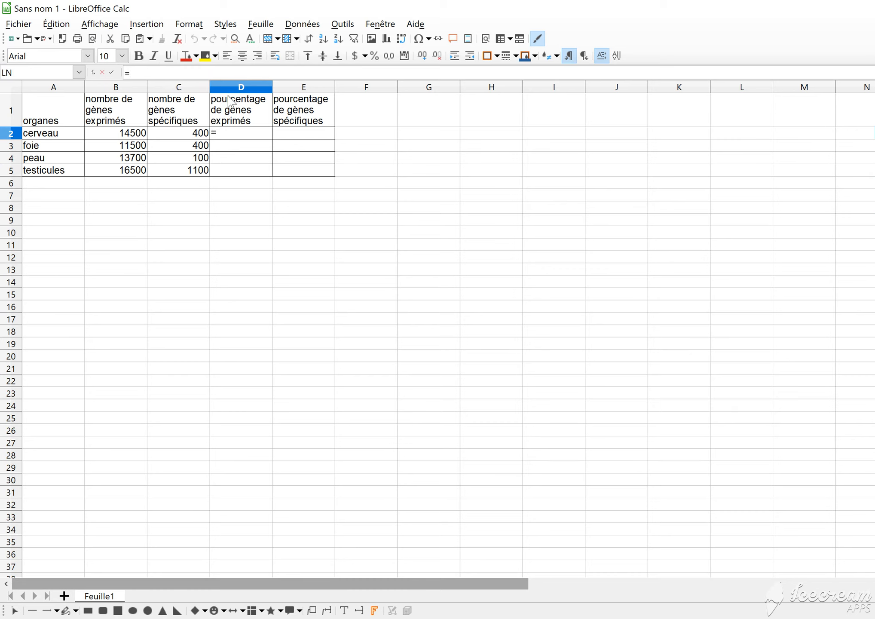
left_click(131, 134)
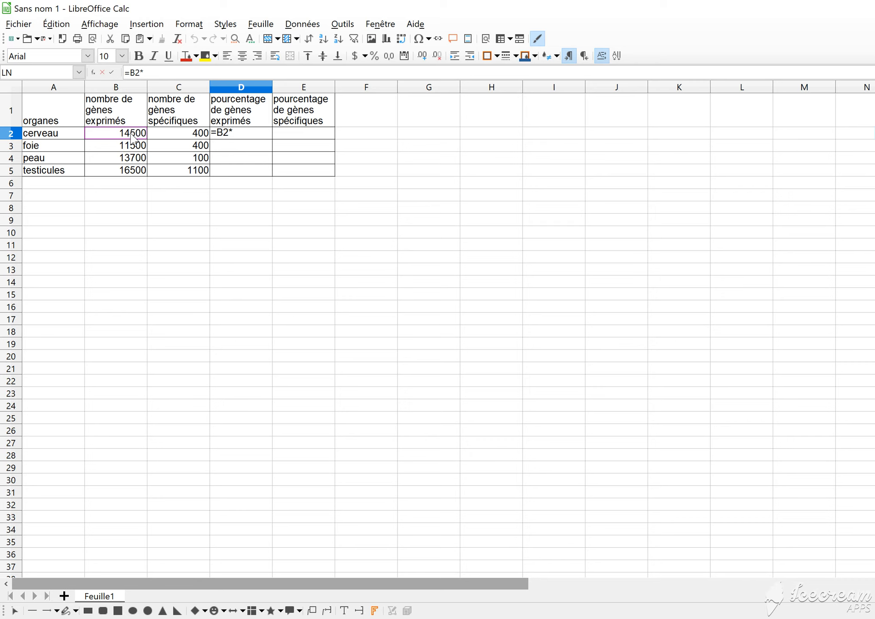
type("100")
type("9613")
key("Return")
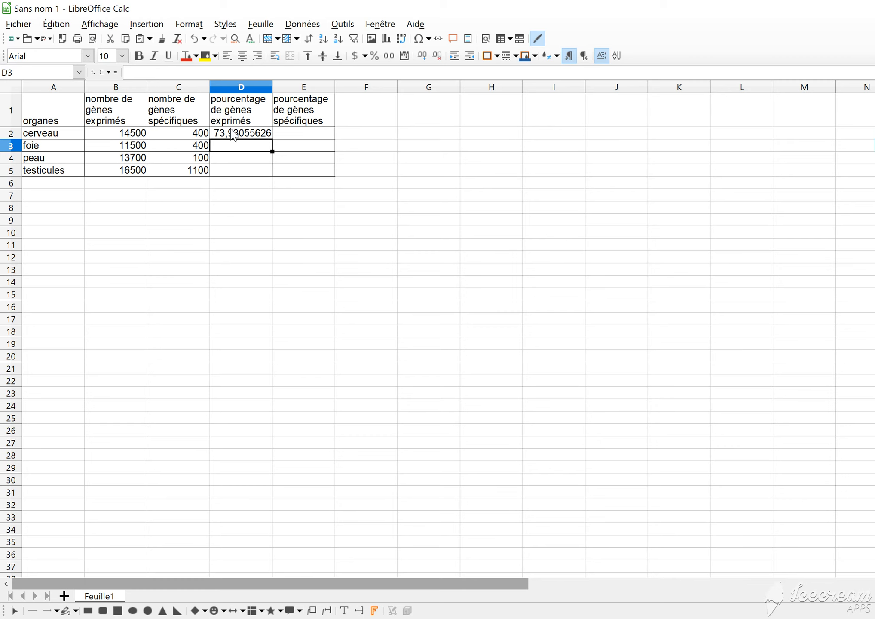
left_click(233, 135)
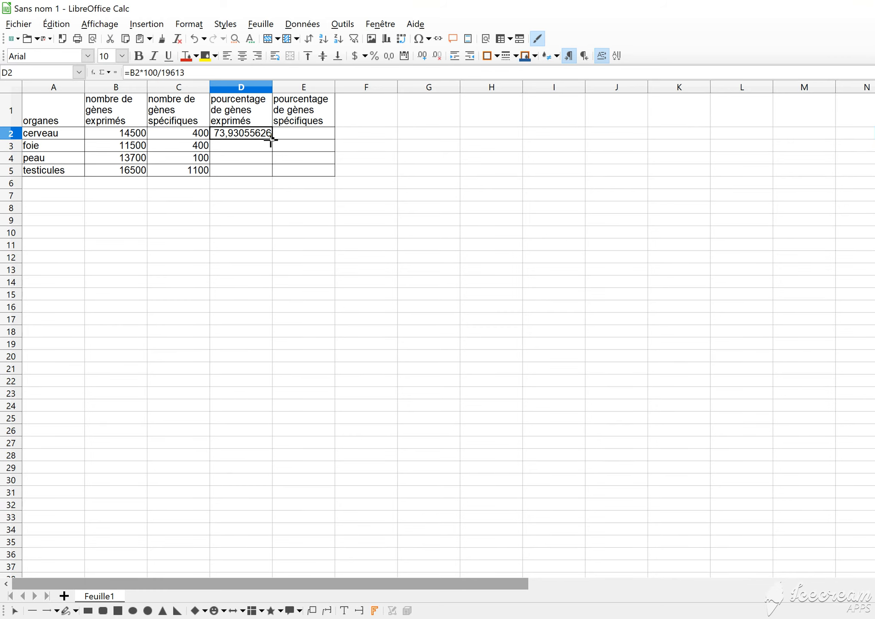
left_click_drag(271, 139, 272, 175)
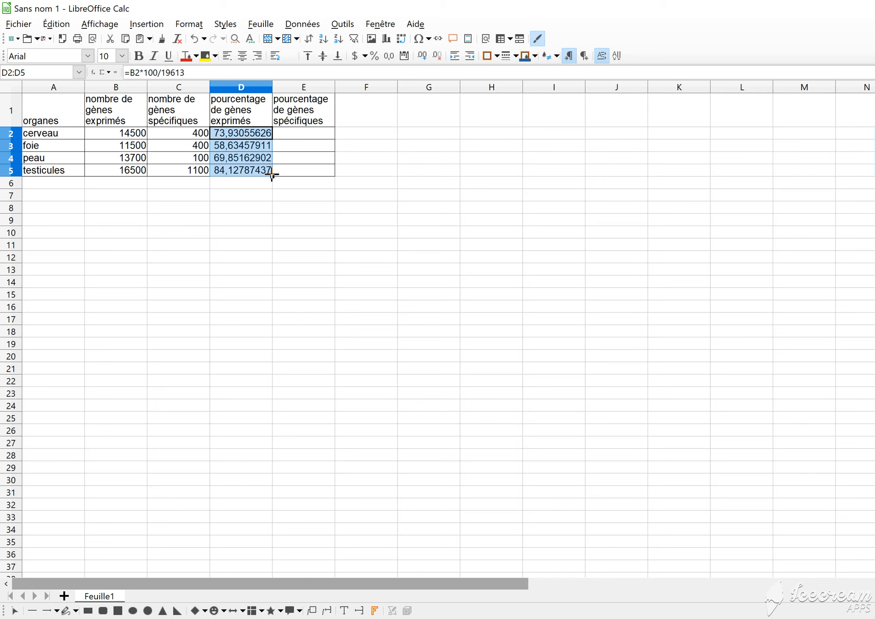
Calculate the cerveau specific-gene percentage in E2 with the formula =C2*100/19613
left_click(301, 133)
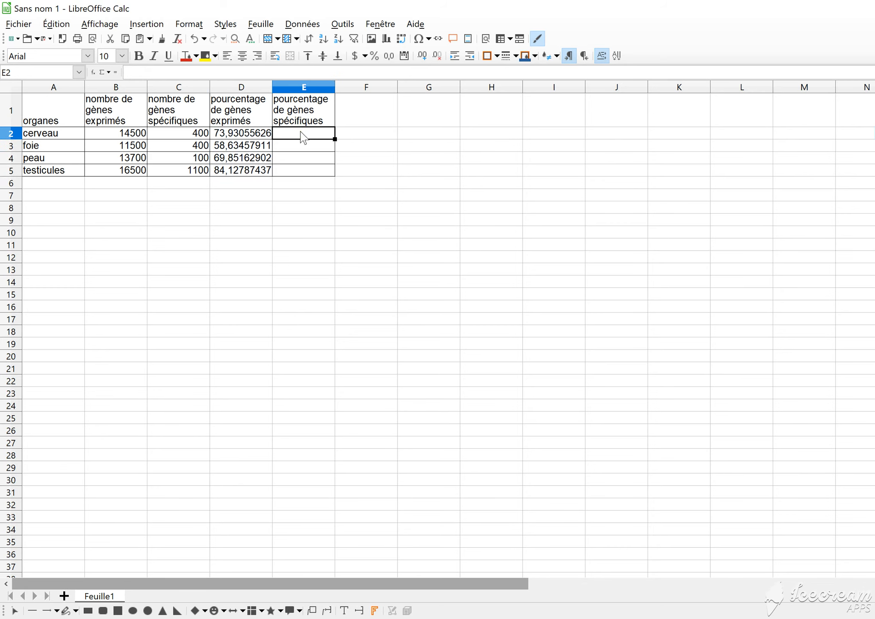
type("=")
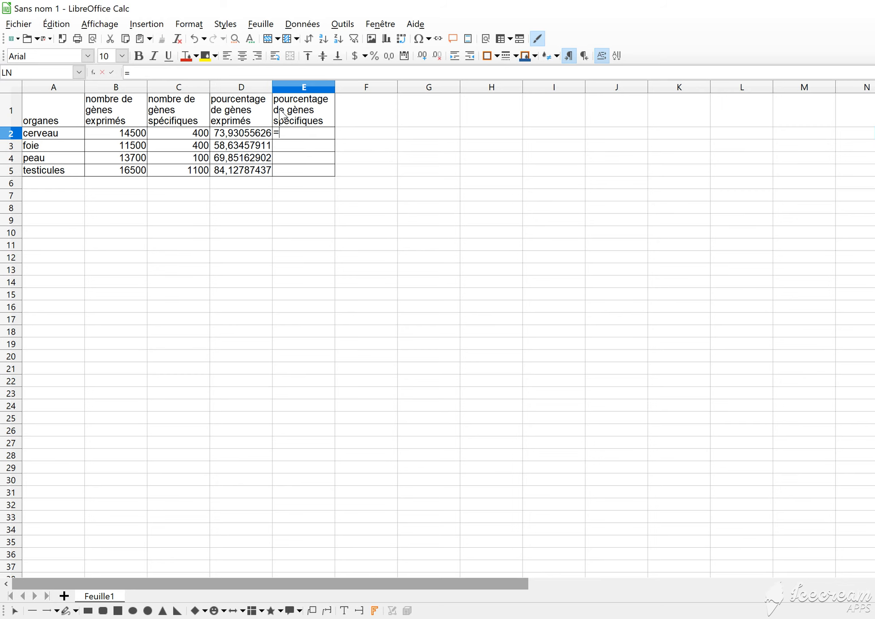
left_click(177, 134)
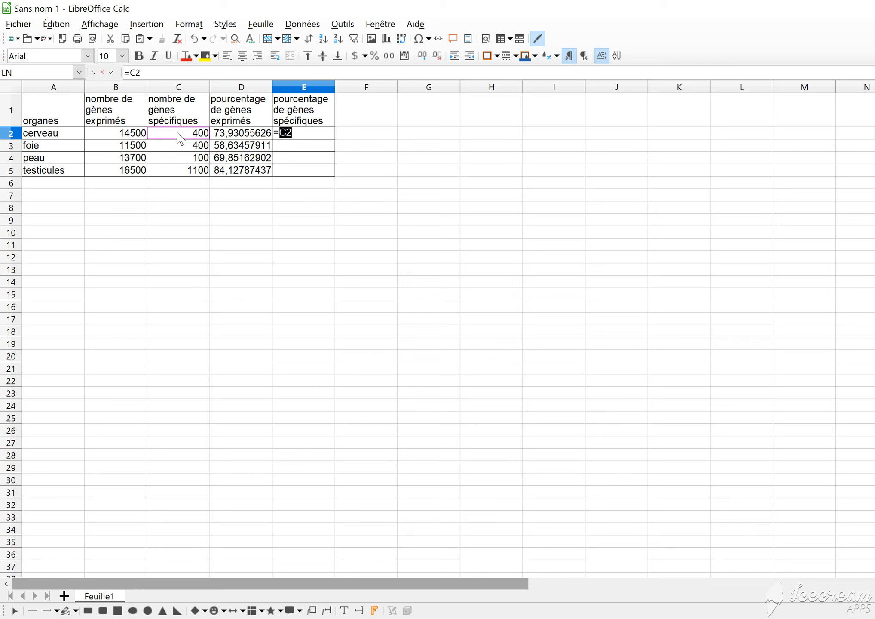
type("*100/1")
type("961")
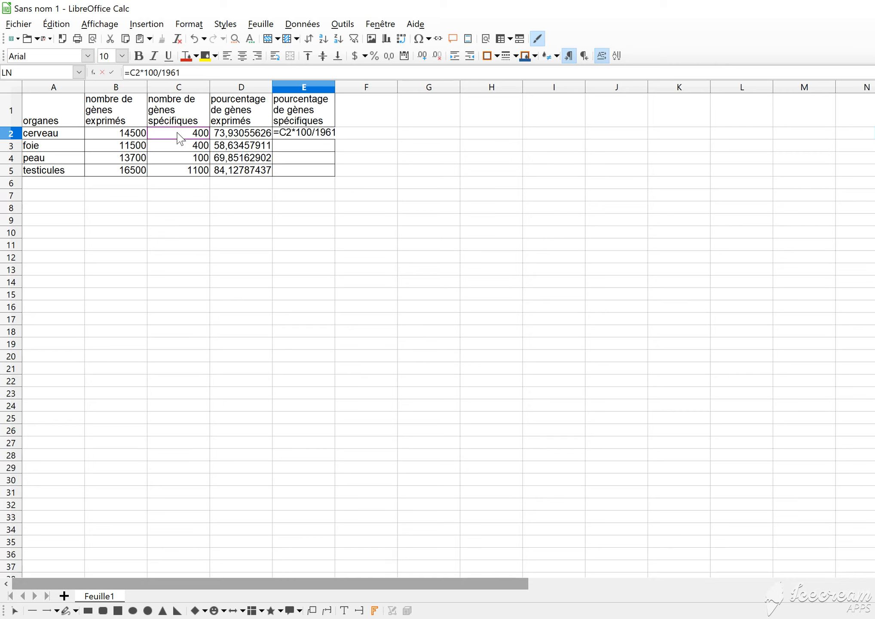
type("3")
key("Return")
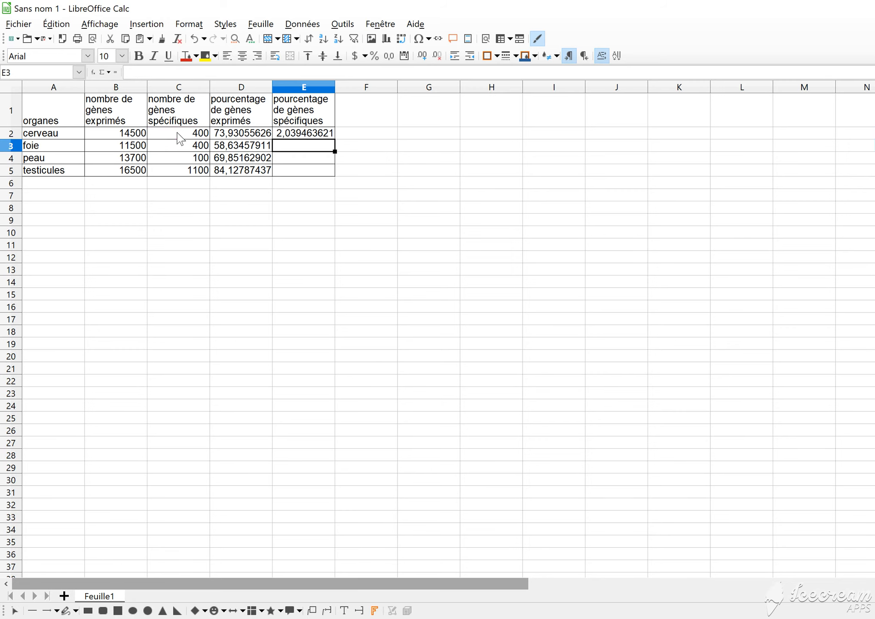
Fill the specific-gene percentage formula from E2 down to E5 for the other organs
left_click(289, 136)
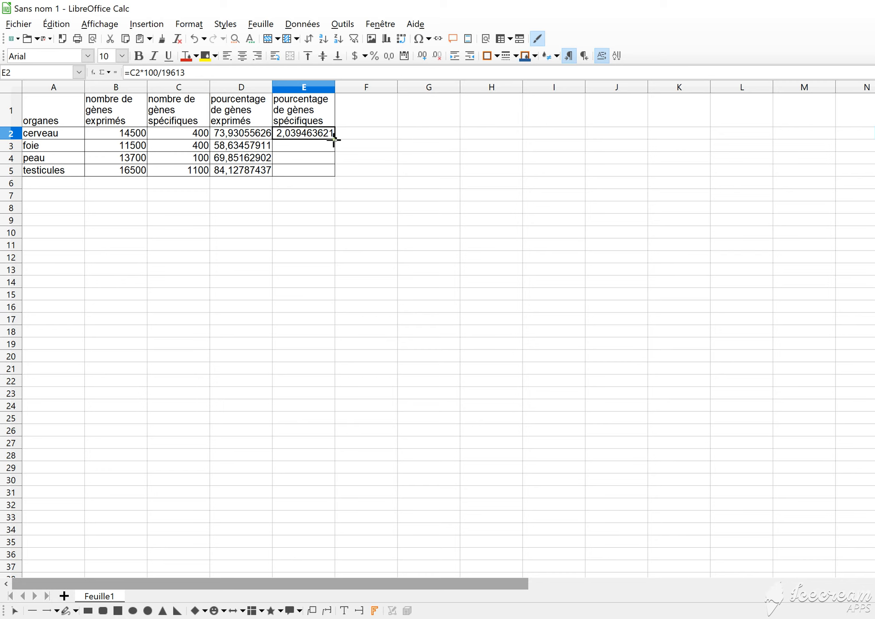
left_click_drag(333, 140, 334, 172)
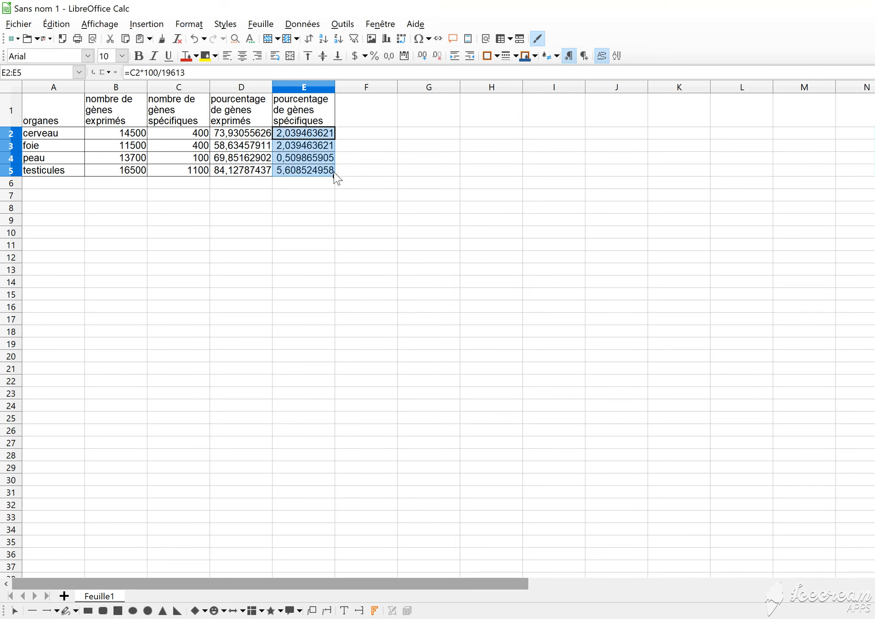
left_click(320, 197)
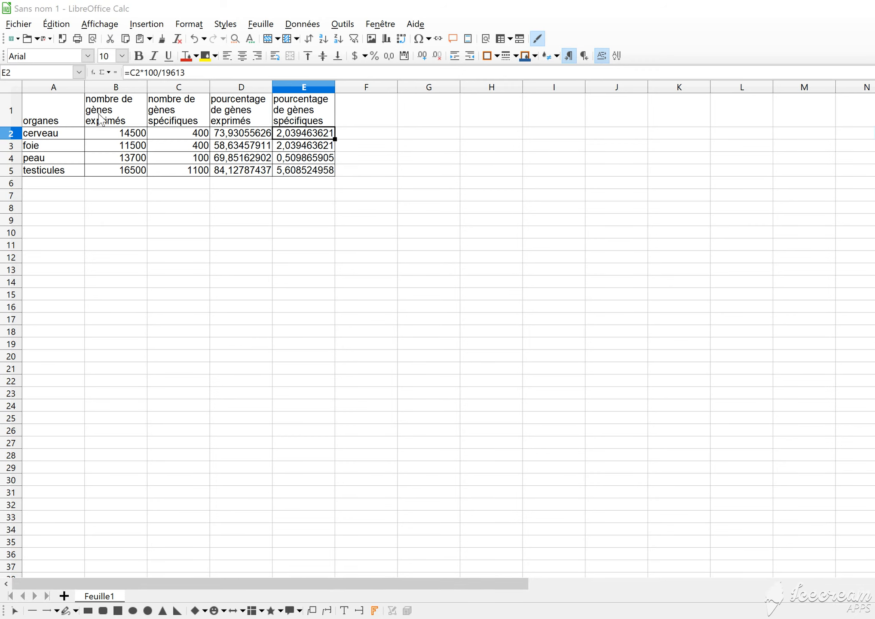
Centre the contents of every cell in the table A1:E5 horizontally
left_click_drag(60, 111, 297, 174)
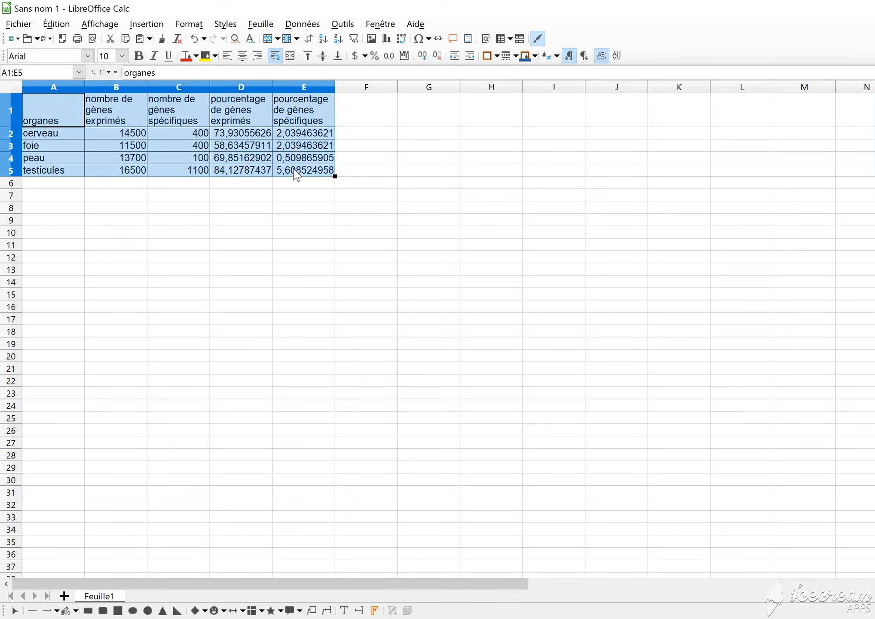
left_click(243, 60)
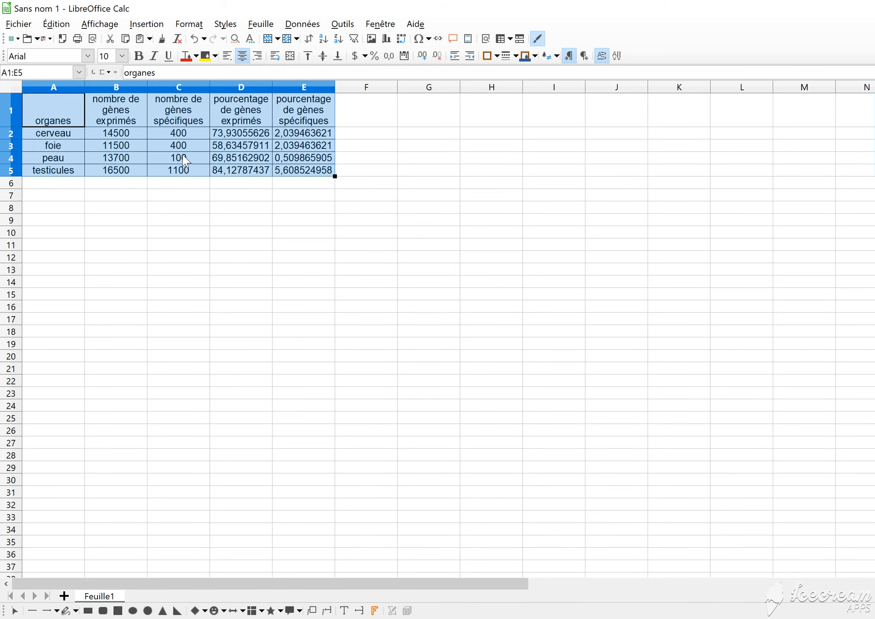
left_click(224, 260)
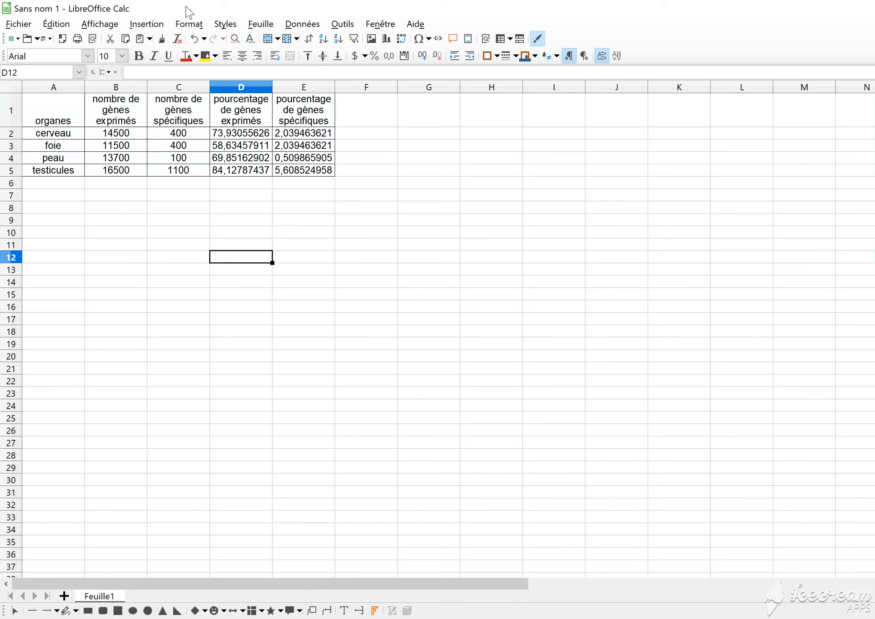
Insert a text box just below the table reading "Tableau présentant les gènes spécifiques et exprimés dans différents orgnaes chez l’Homme"
left_click(153, 26)
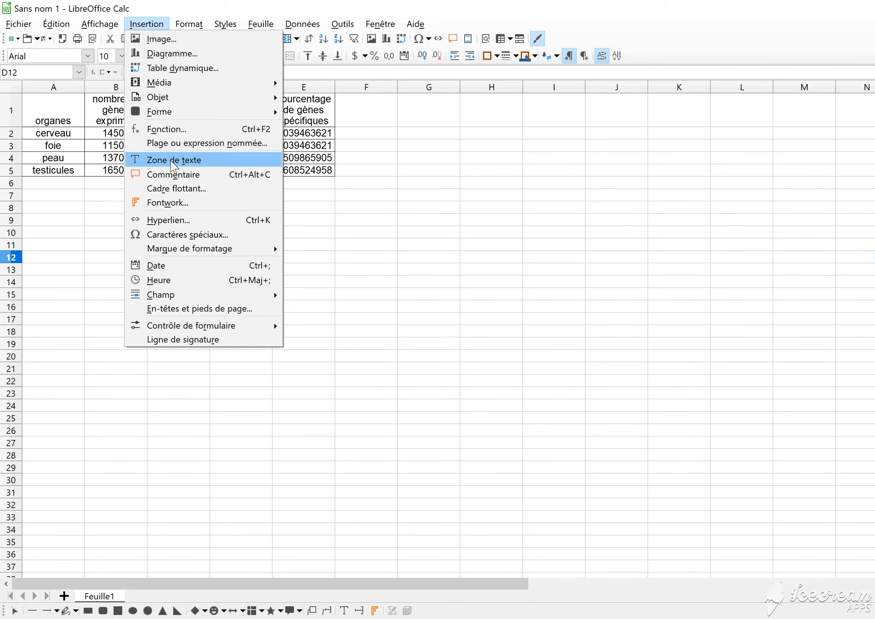
left_click(172, 159)
left_click_drag(74, 179, 323, 225)
type("tab")
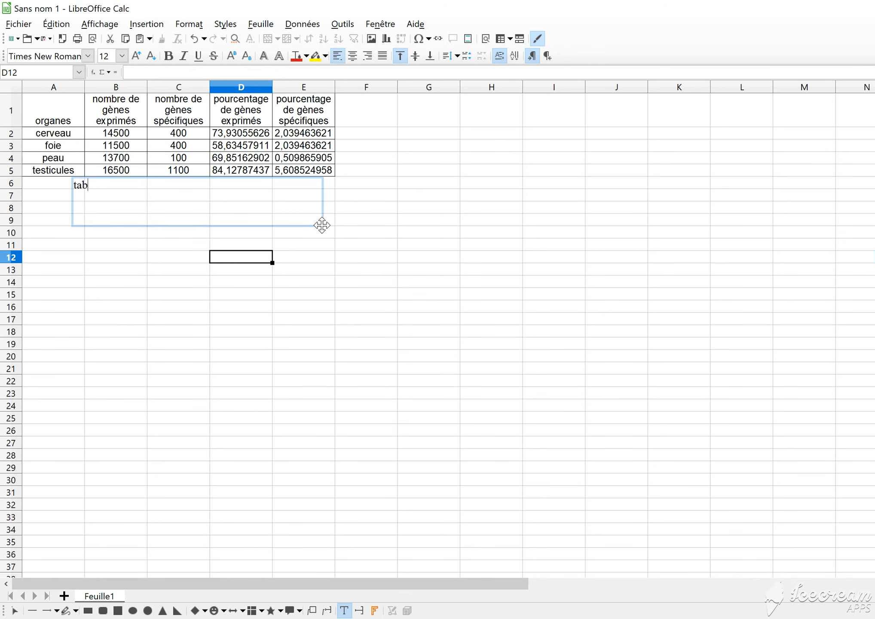
type("leau présentant les gènes")
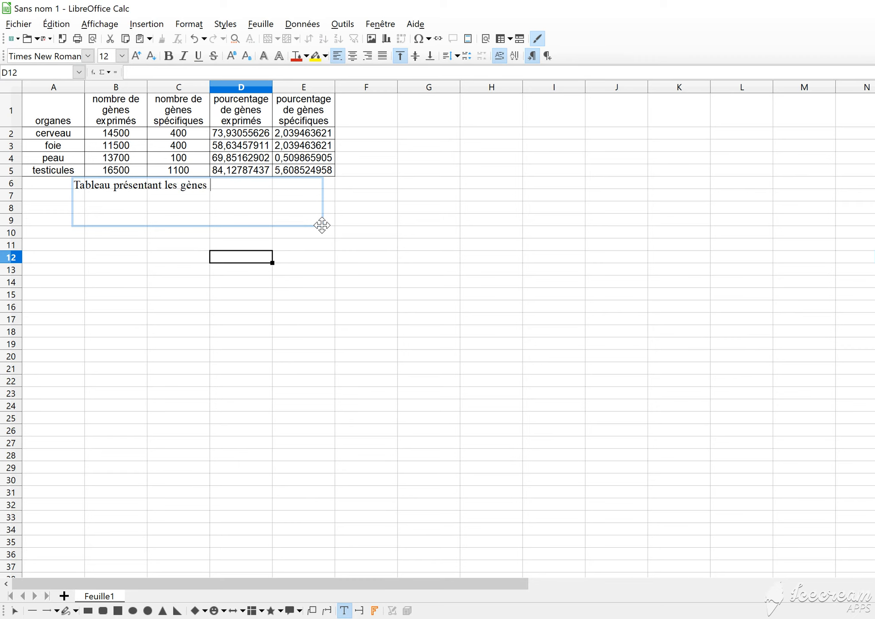
type(" spécif")
type("ques et exprimés dans diffé")
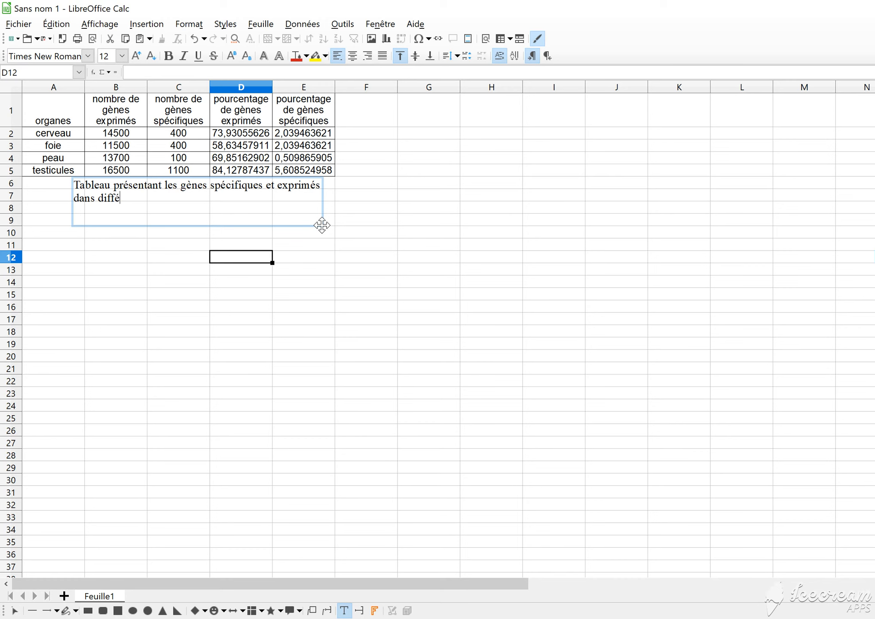
type("rents orgnaes chez ")
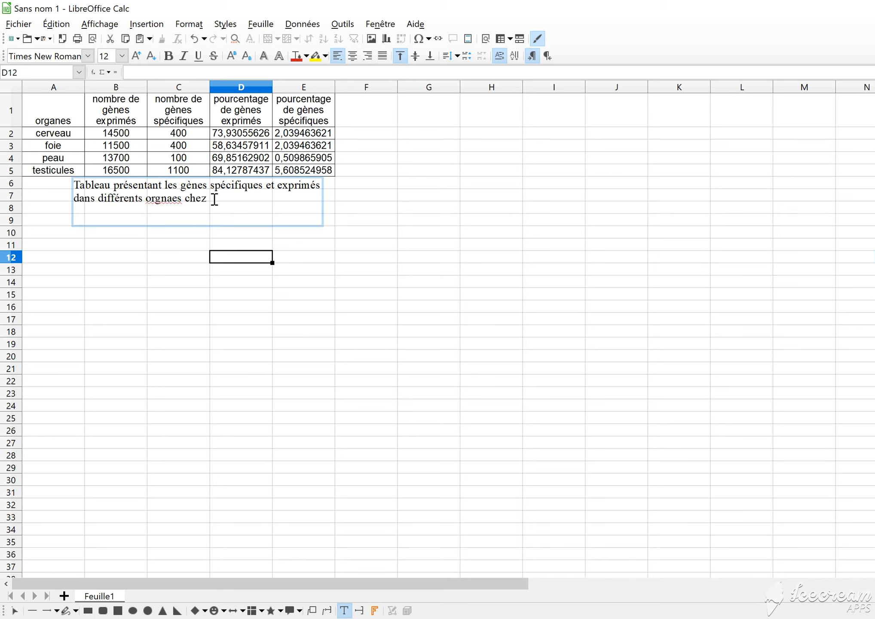
type("l’Homme")
Correct the misspelled word in the table's caption to "organes" and finish editing the text box
left_click(162, 195)
type("anes")
key("Delete")
key("Delete")
key("Delete")
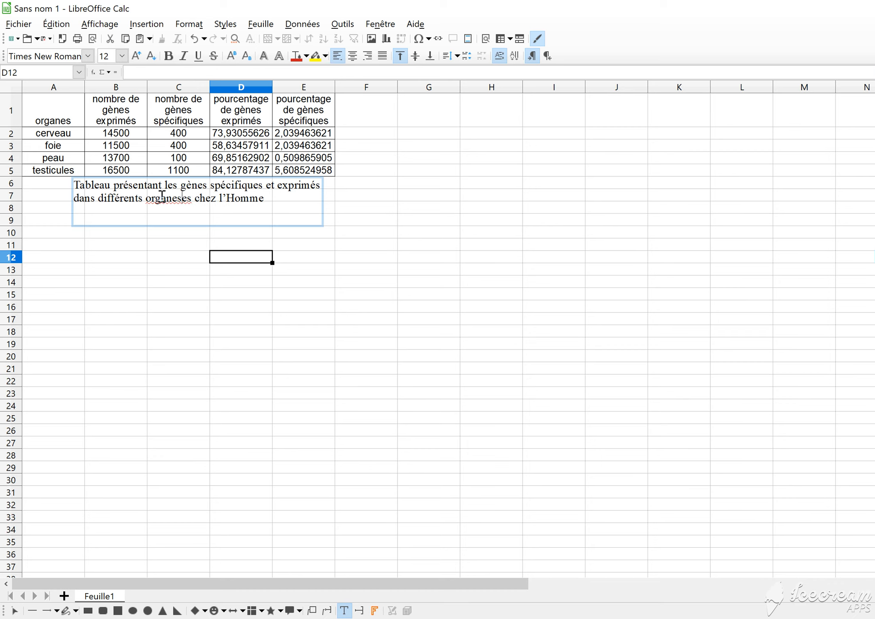
key("Delete")
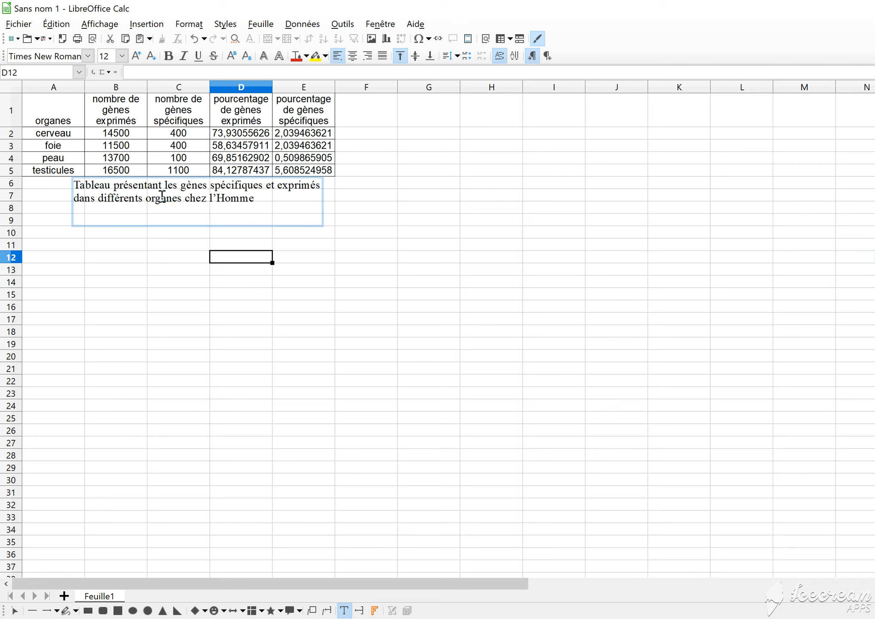
key("Escape")
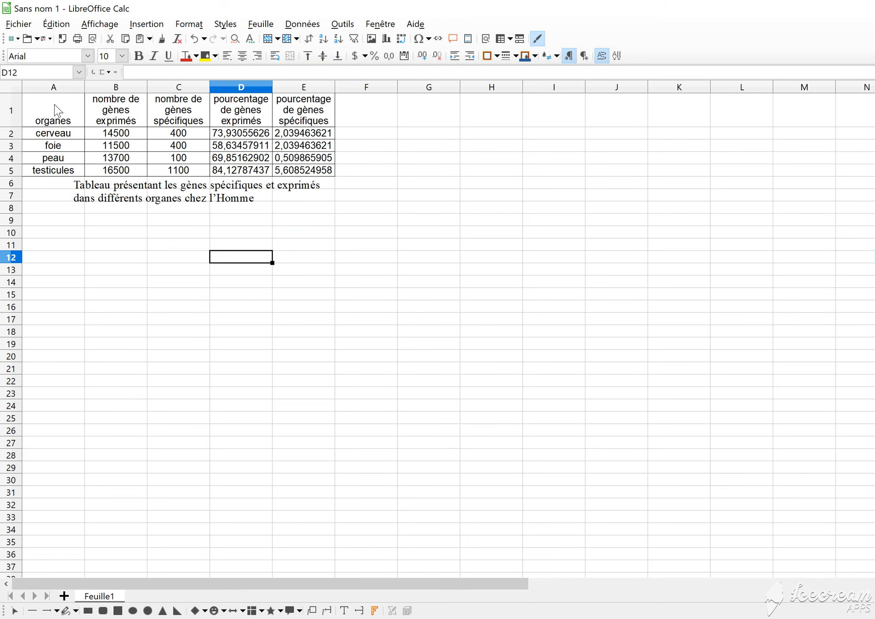
Insert a normal column chart of the expressed and specific gene counts per organ from A1:C5
left_click_drag(58, 111, 160, 124)
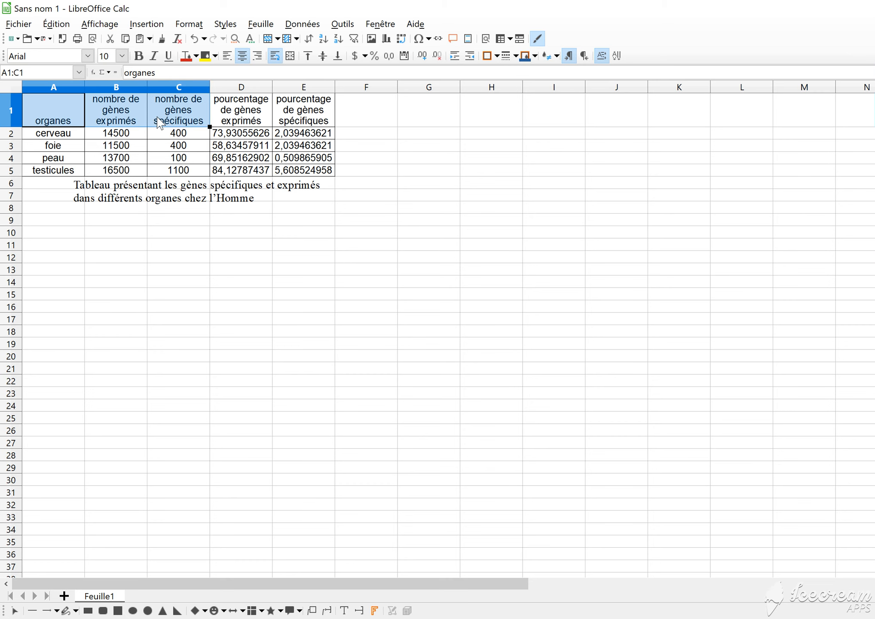
left_click_drag(158, 119, 157, 167)
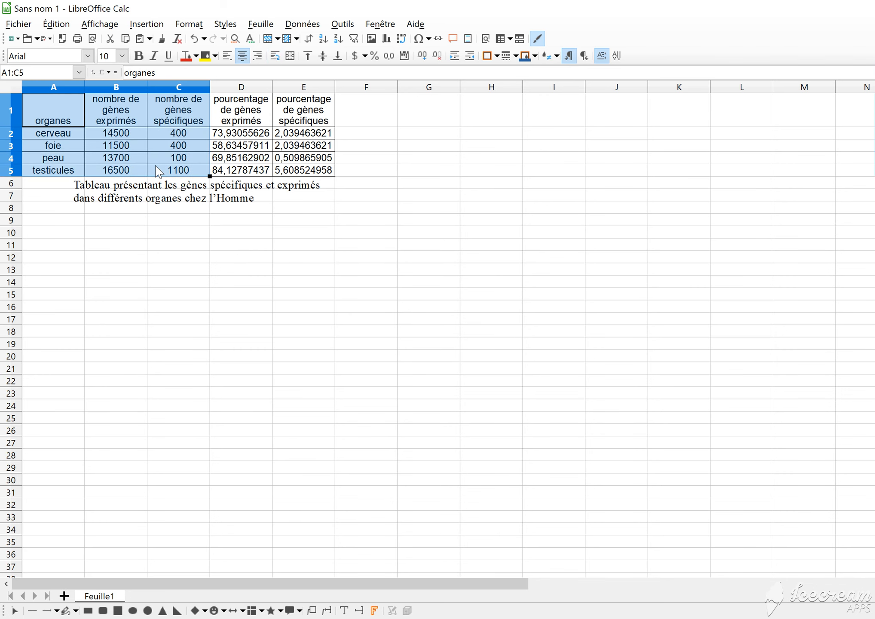
left_click(144, 25)
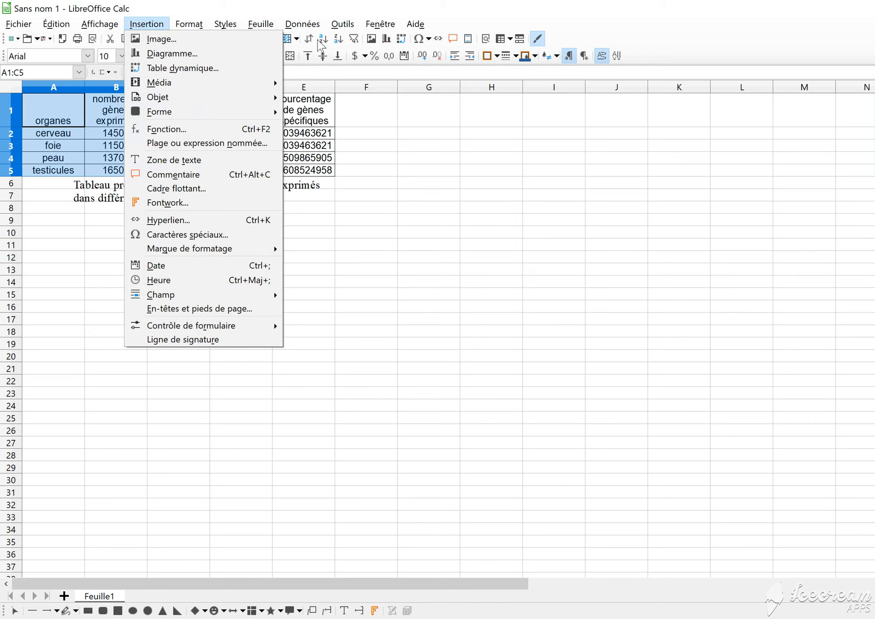
left_click(167, 24)
left_click(167, 24)
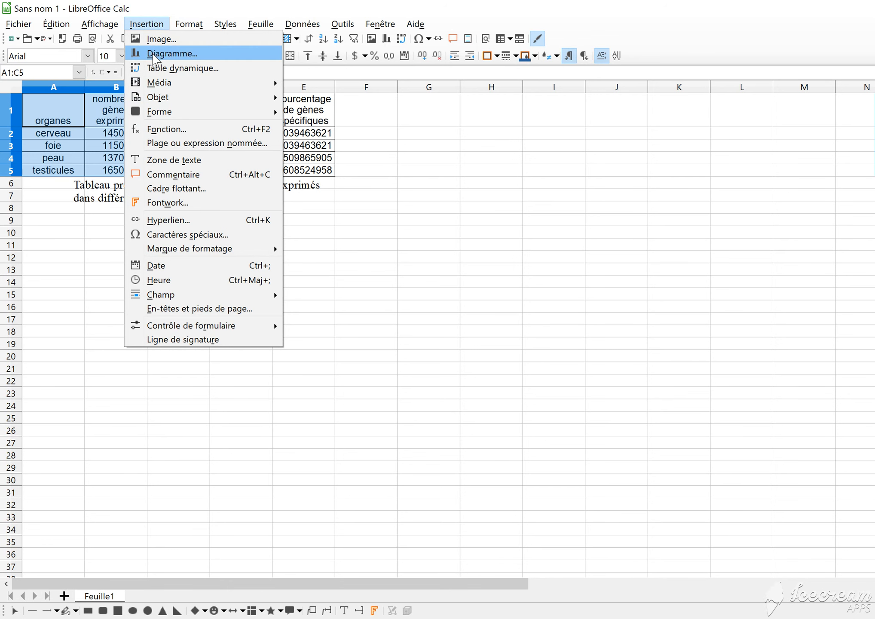
left_click(155, 59)
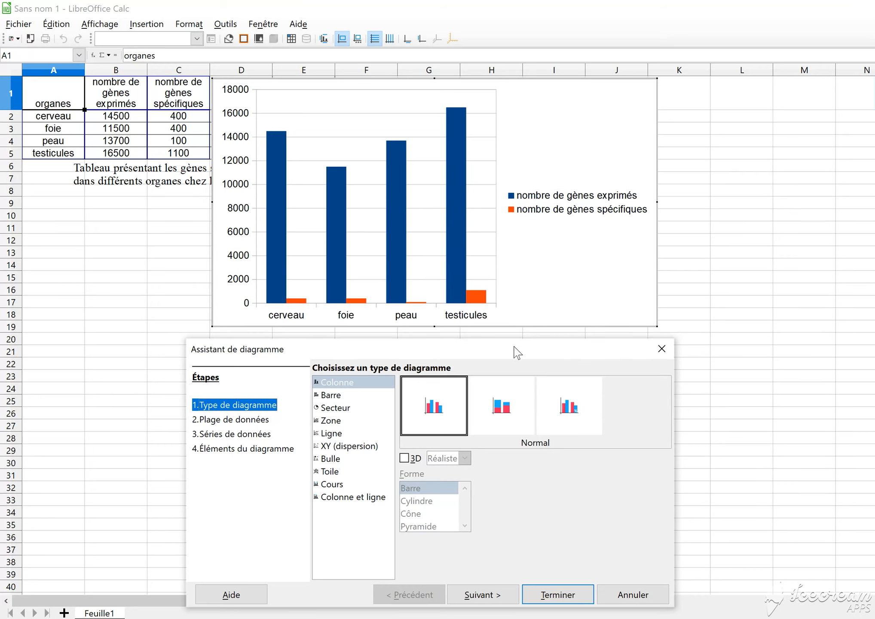
mouse_move(524, 346)
left_mouse_down()
mouse_move(586, 330)
mouse_move(531, 366)
mouse_move(536, 341)
mouse_move(539, 348)
left_mouse_up()
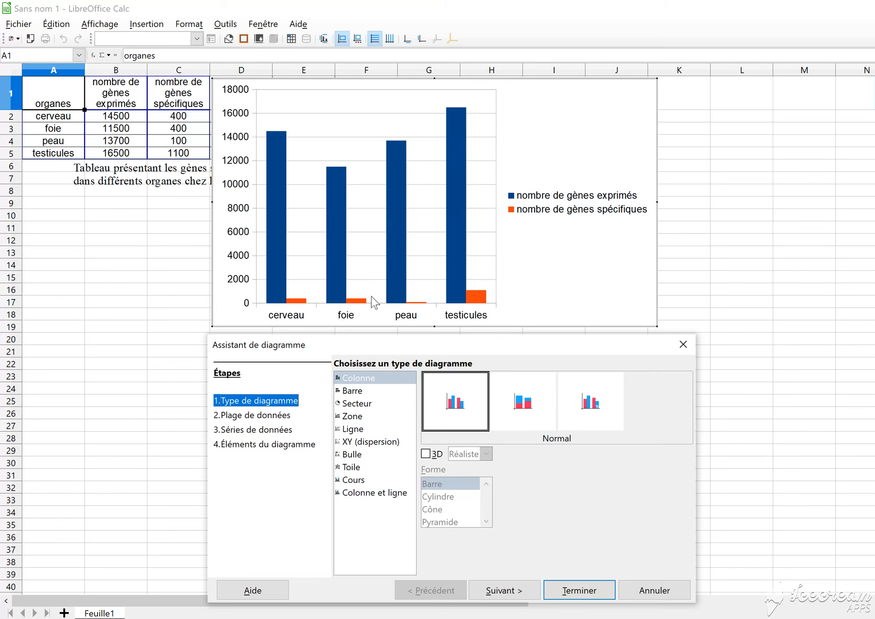
Title the chart's X axis "organes" and Y axis "nombre de gènes sur un total de 19613", and finish the chart
left_click(279, 451)
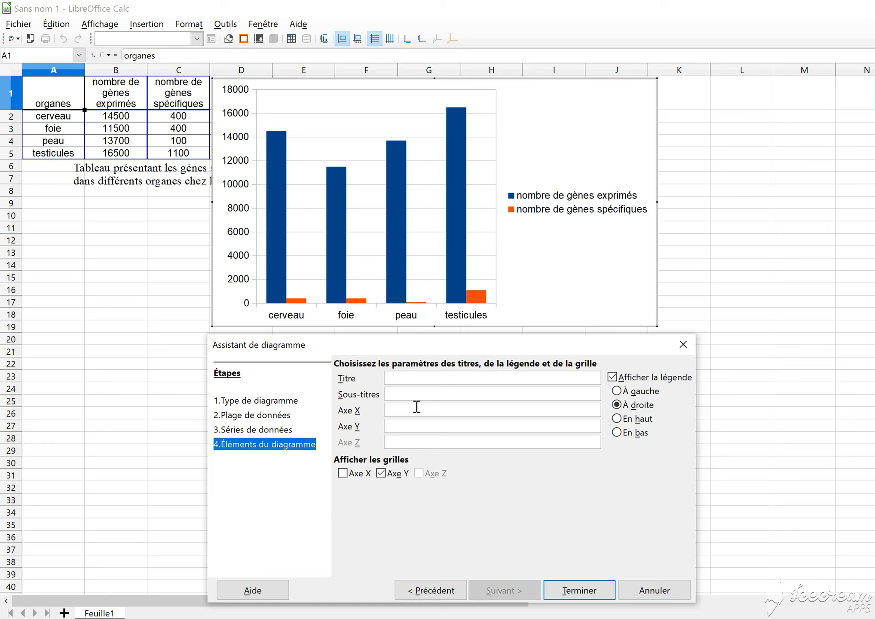
left_click(404, 410)
left_click(395, 427)
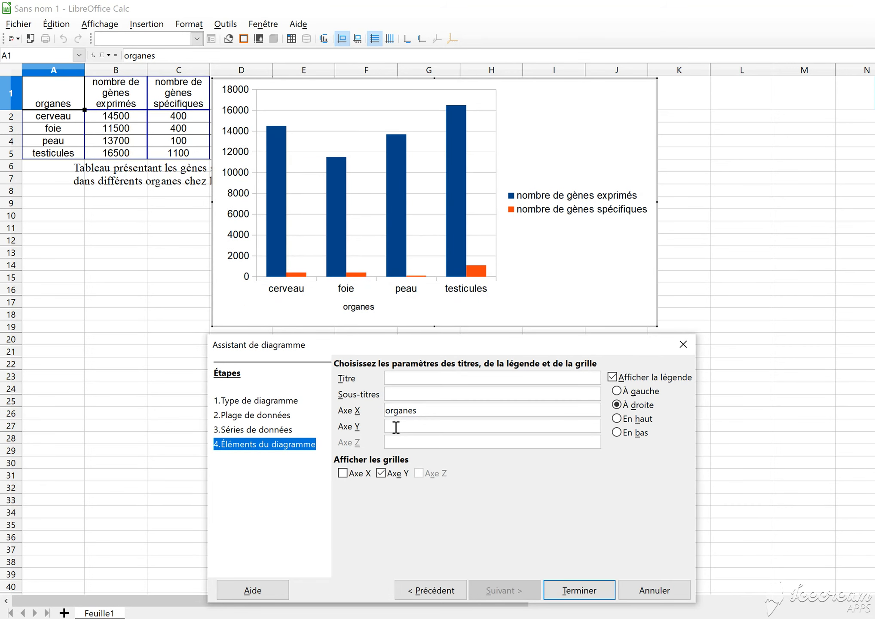
type("nombre de gènes sur ")
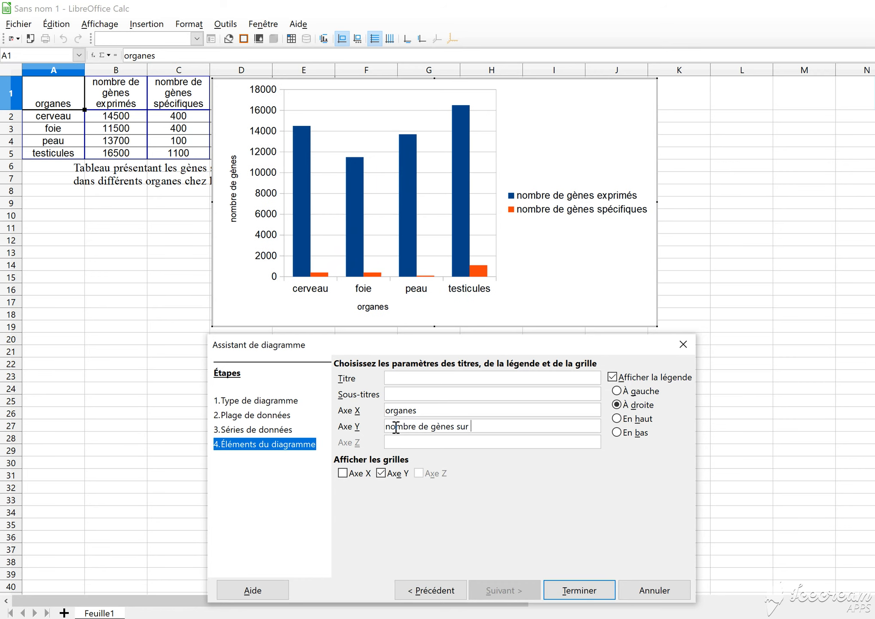
type("un total de 19")
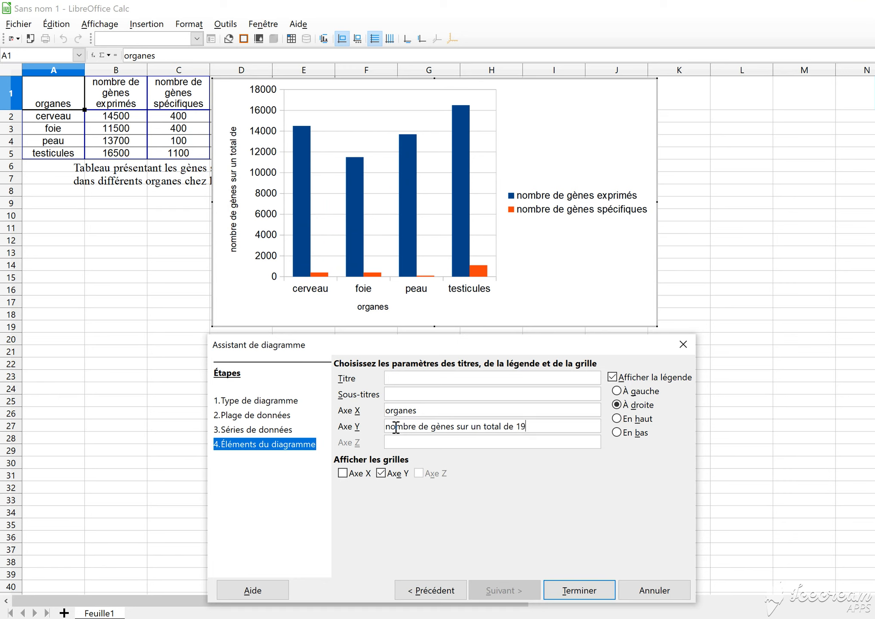
type("613")
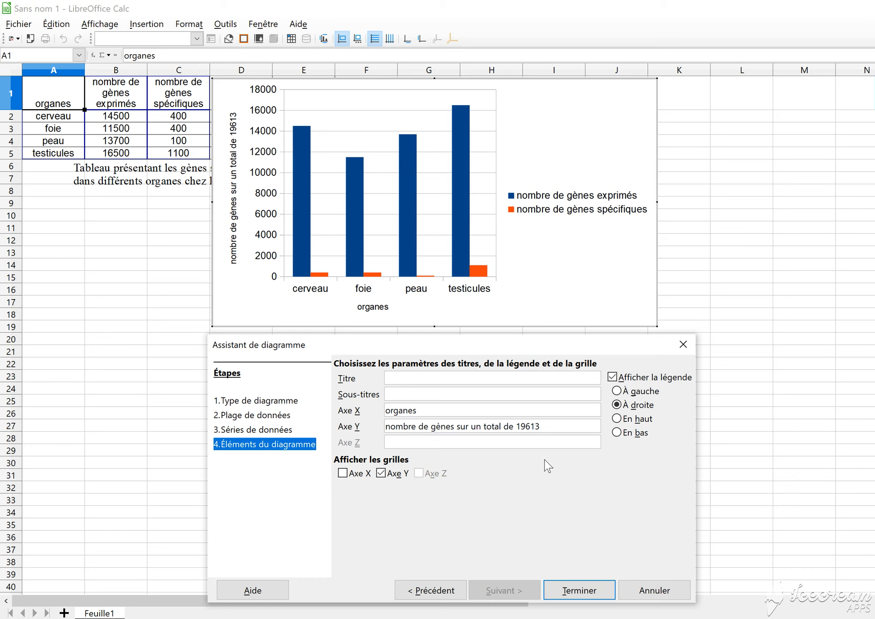
left_click(570, 595)
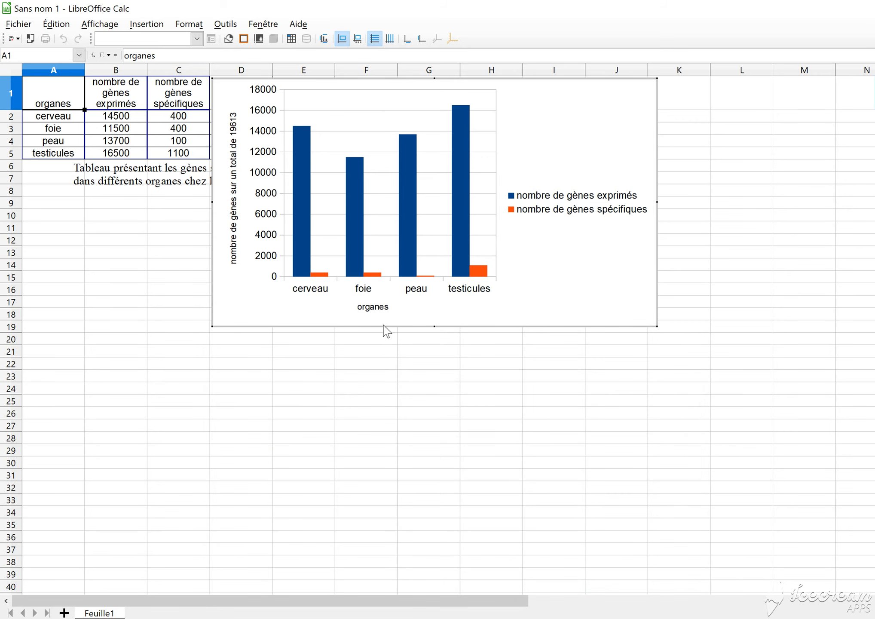
key("Escape")
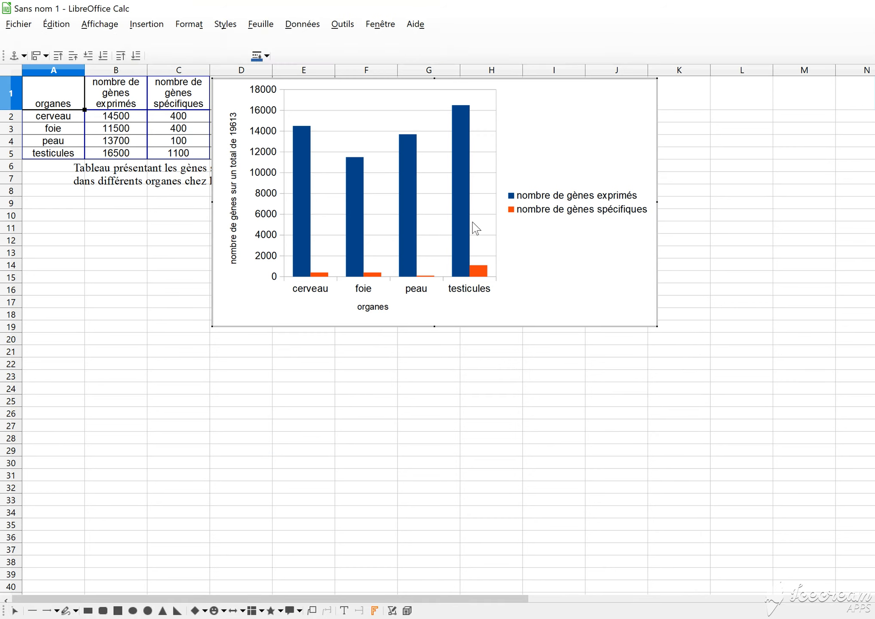
key("Escape")
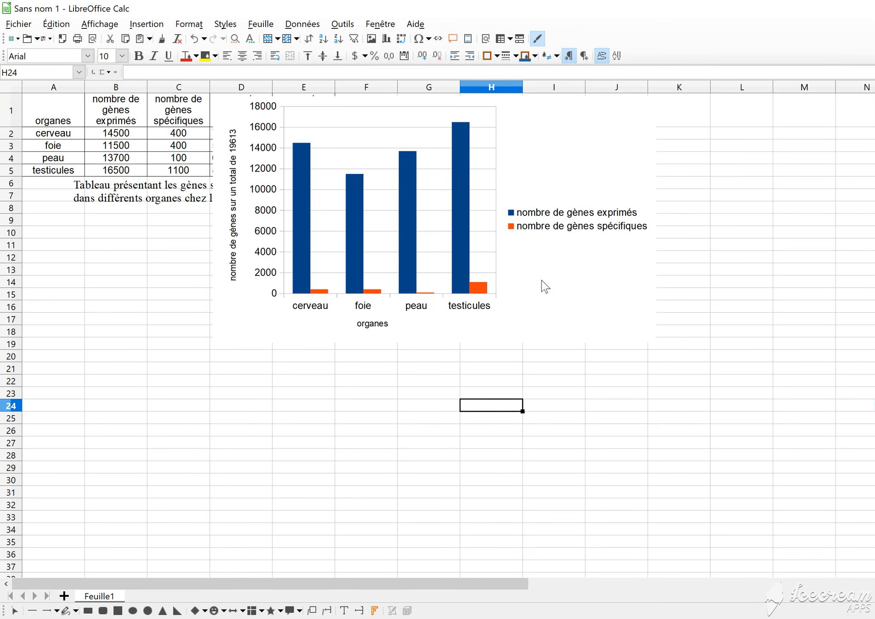
Move the gene count chart below the table's caption and resize it to span about columns A to G and rows 9 to 25
left_click(477, 230)
mouse_move(457, 246)
left_mouse_down()
mouse_move(403, 308)
mouse_move(256, 383)
mouse_move(279, 346)
left_mouse_up()
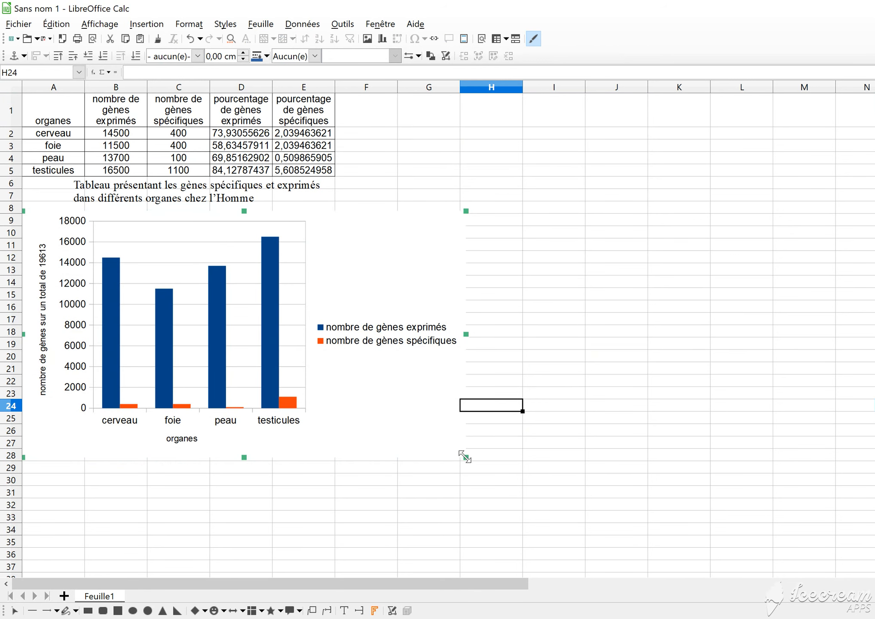
left_click_drag(466, 456, 403, 423)
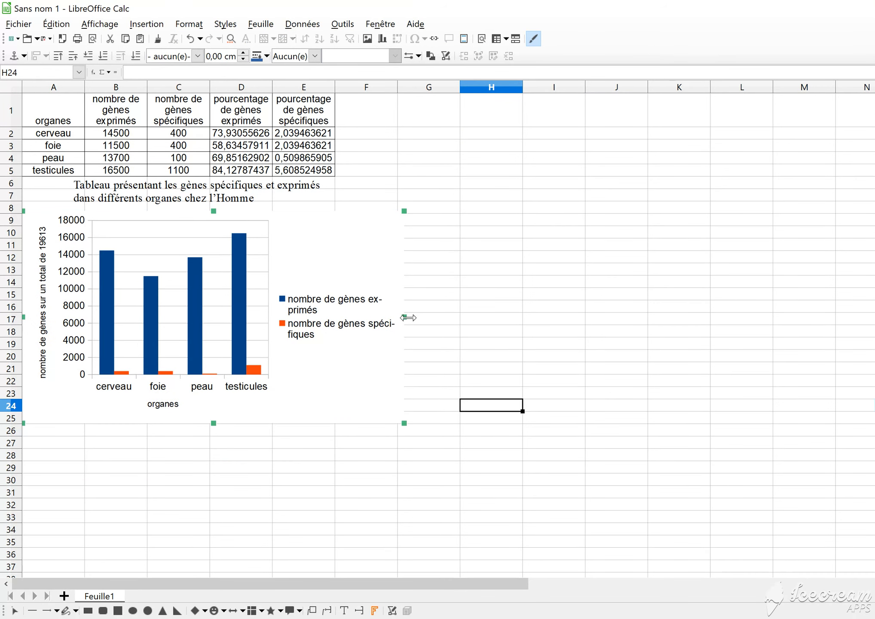
left_click_drag(408, 319, 462, 319)
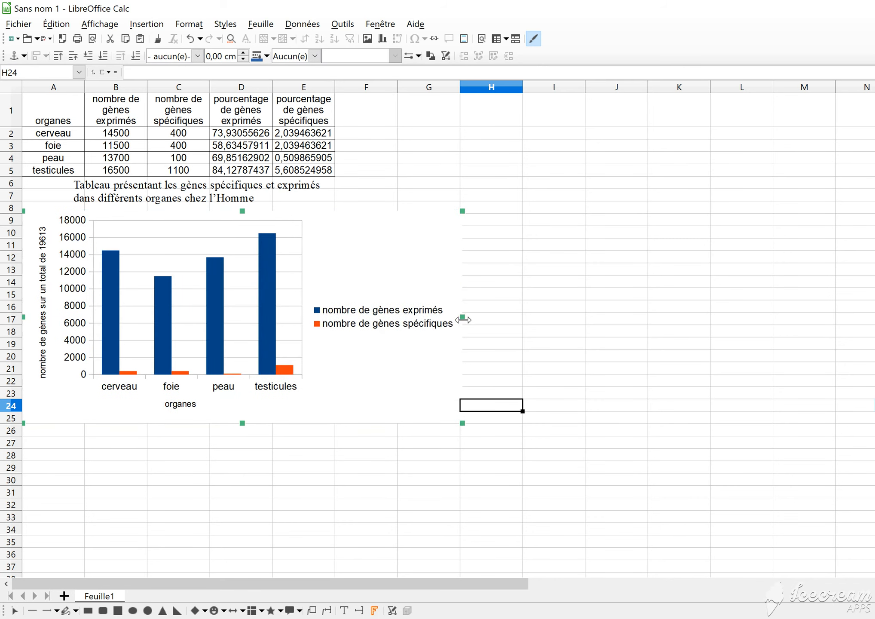
left_click(554, 298)
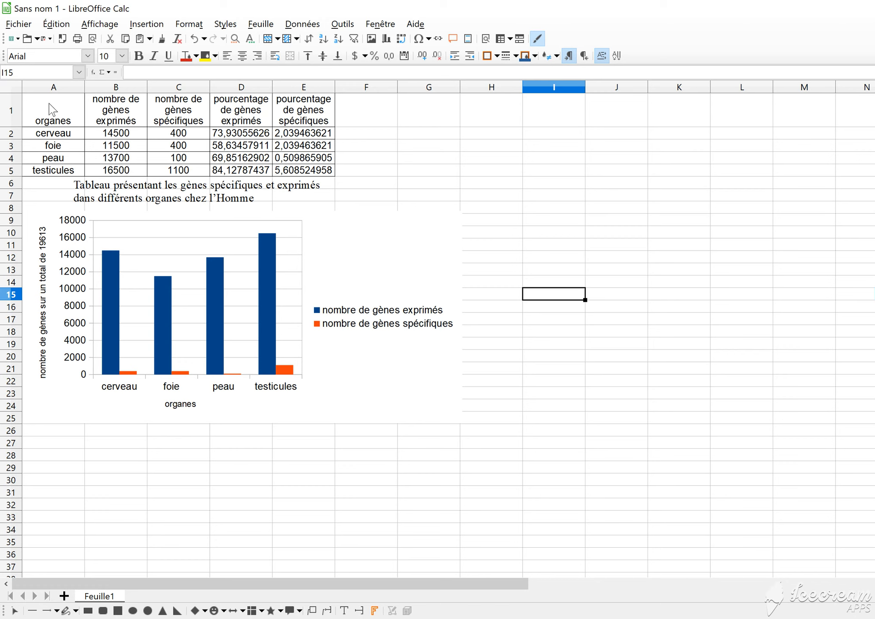
Insert a column chart of the expressed-gene percentages per organ from A1:A5 and D1:D5
left_click(51, 111)
left_click_drag(51, 137, 59, 172)
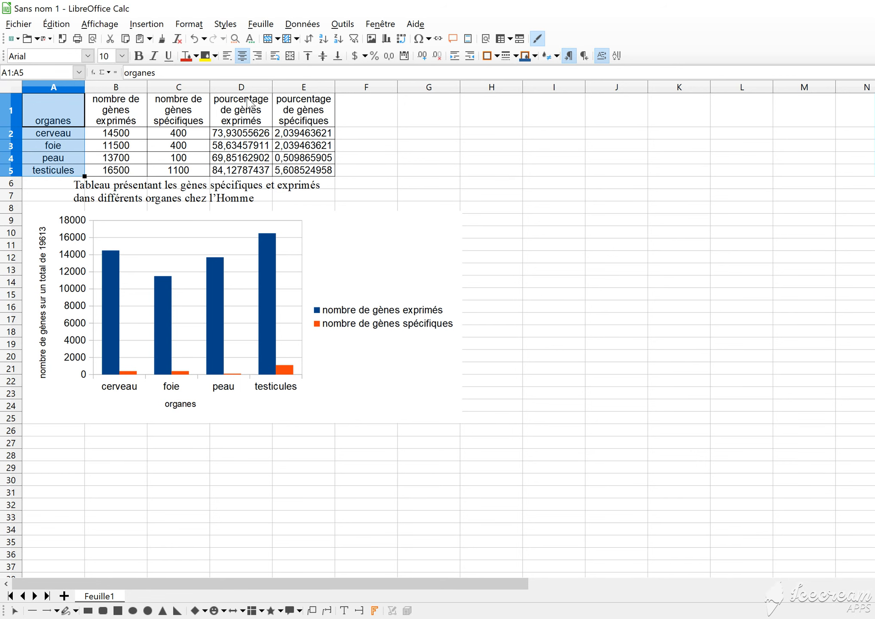
left_click_drag(249, 103, 250, 174)
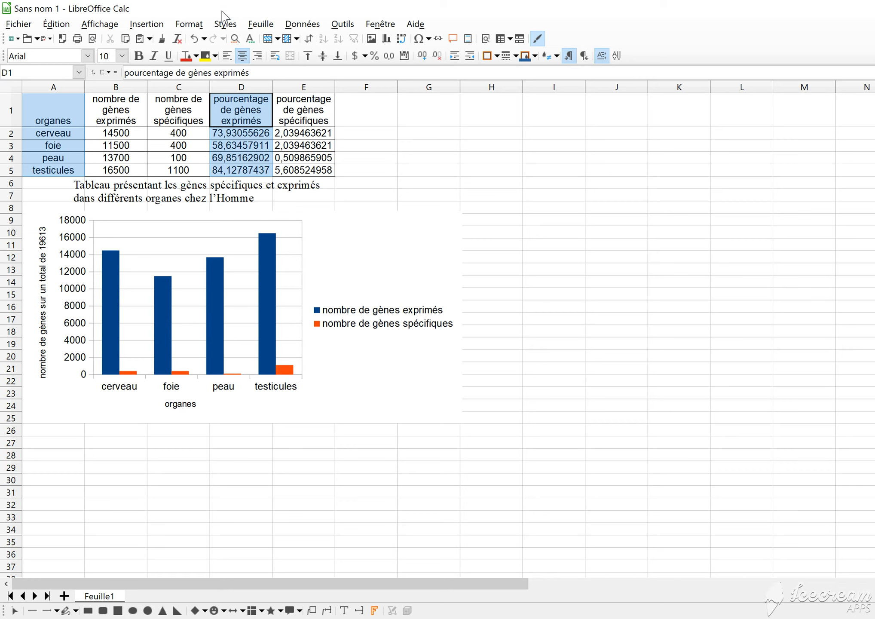
left_click(387, 39)
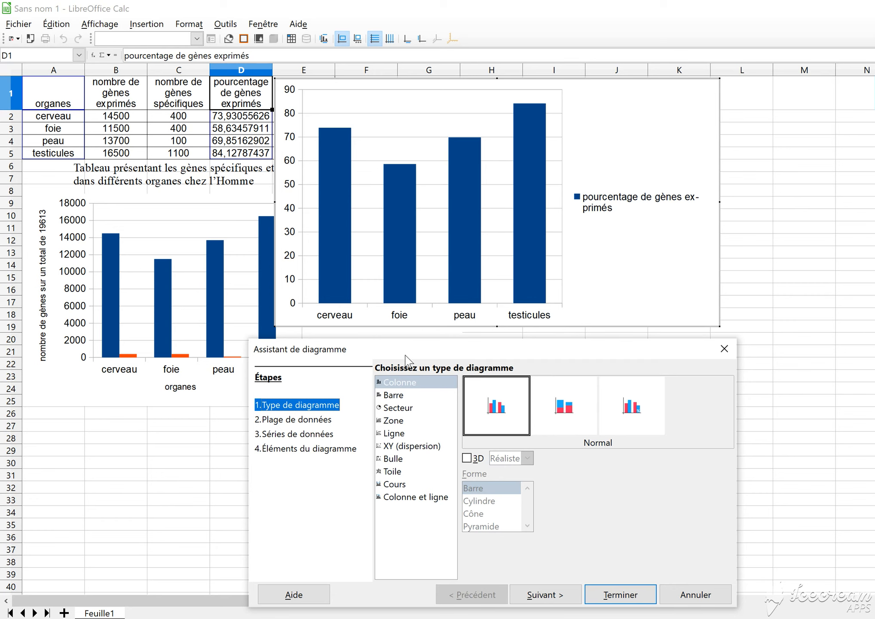
Title the percentage chart's X axis "organes" and Y axis "Pourcentage", and finish the chart
left_click(327, 449)
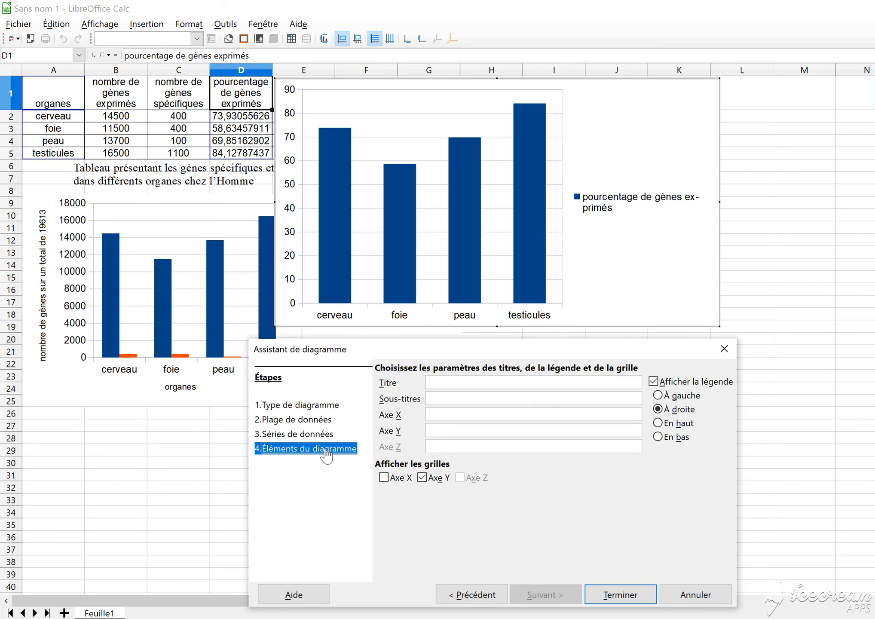
left_click(455, 411)
type("organes")
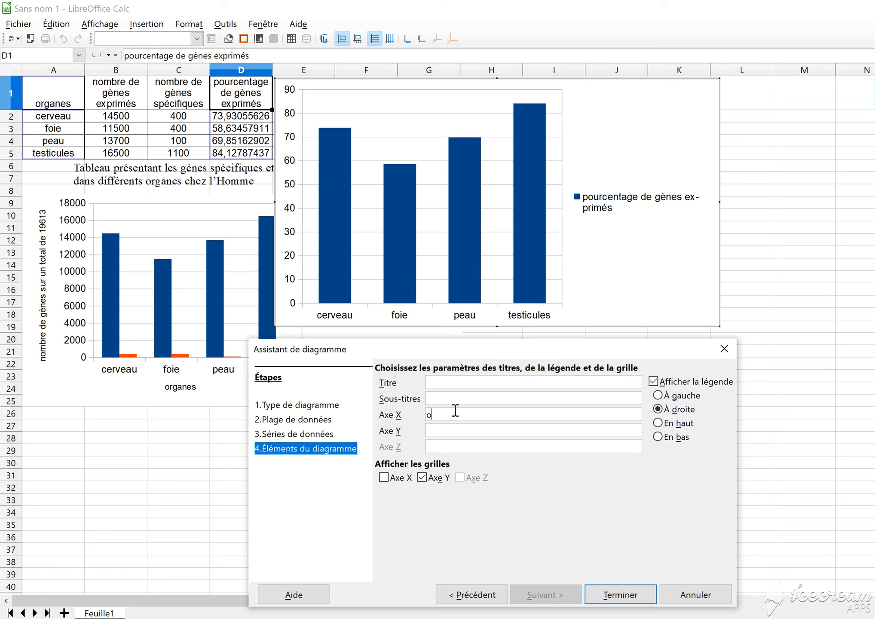
left_click(447, 432)
type("POurcentage")
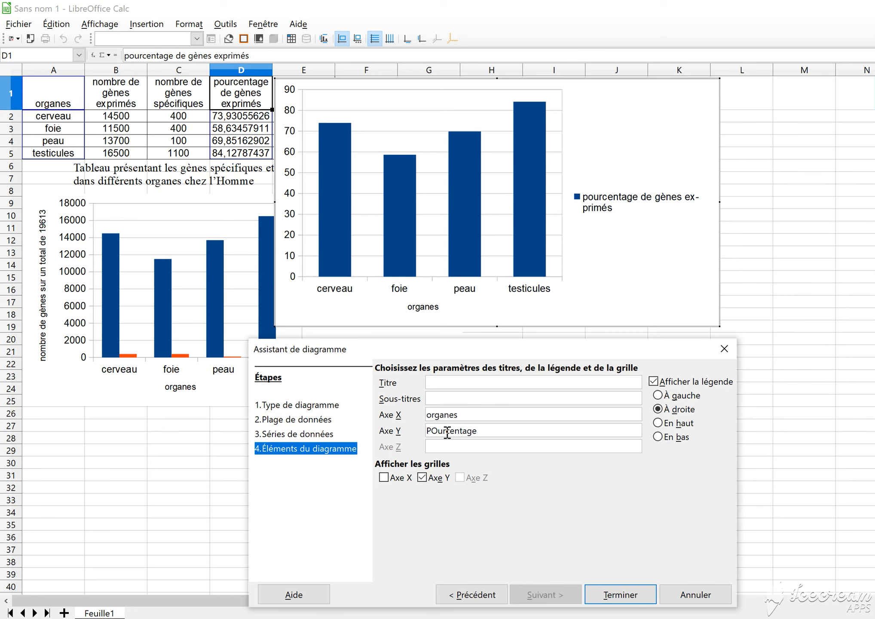
type("o")
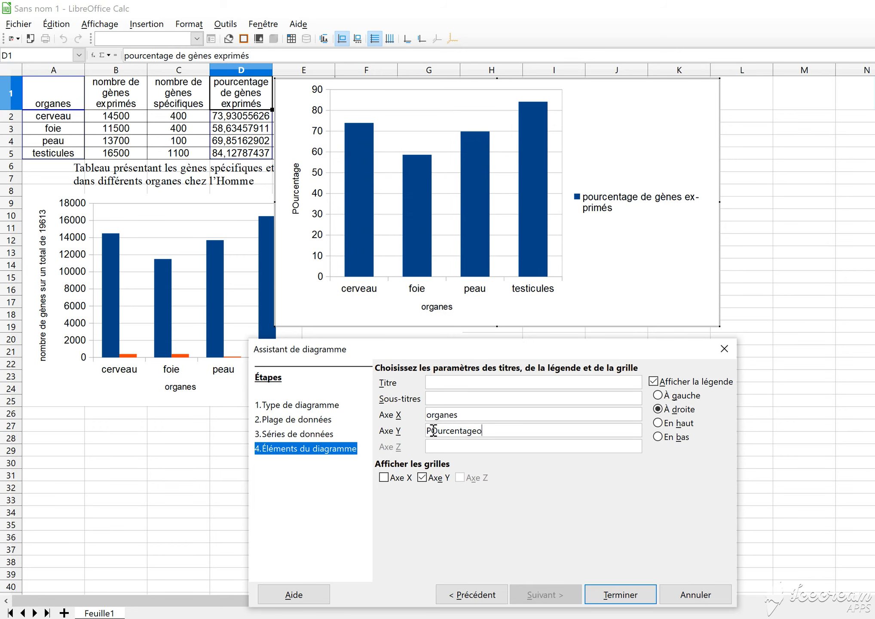
key("BackSpace")
left_click(437, 430)
key("BackSpace")
type("o")
left_click(621, 594)
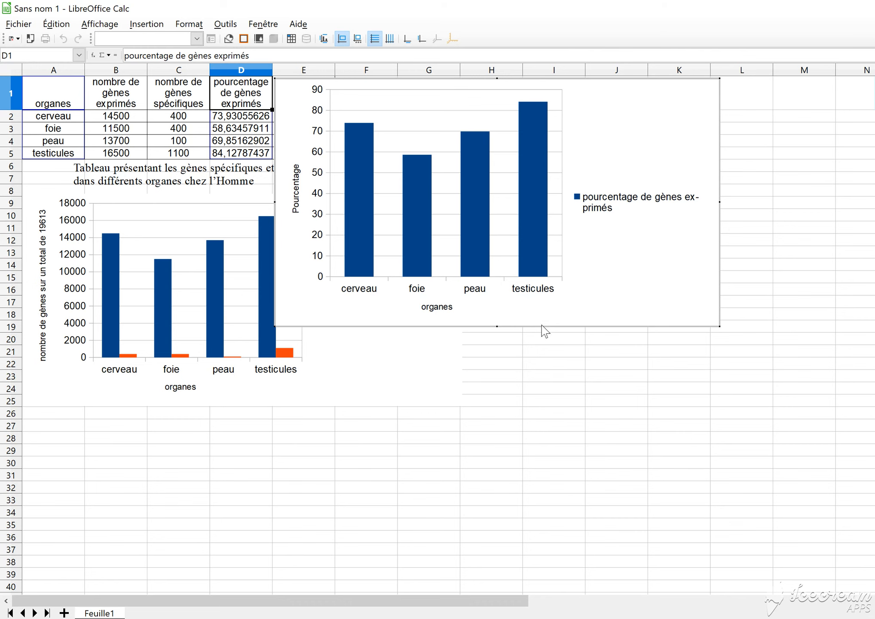
Move the expressed-gene percentage chart below the table's rows, starting at about column F beside the gene count chart
left_click(545, 380)
left_click(581, 318)
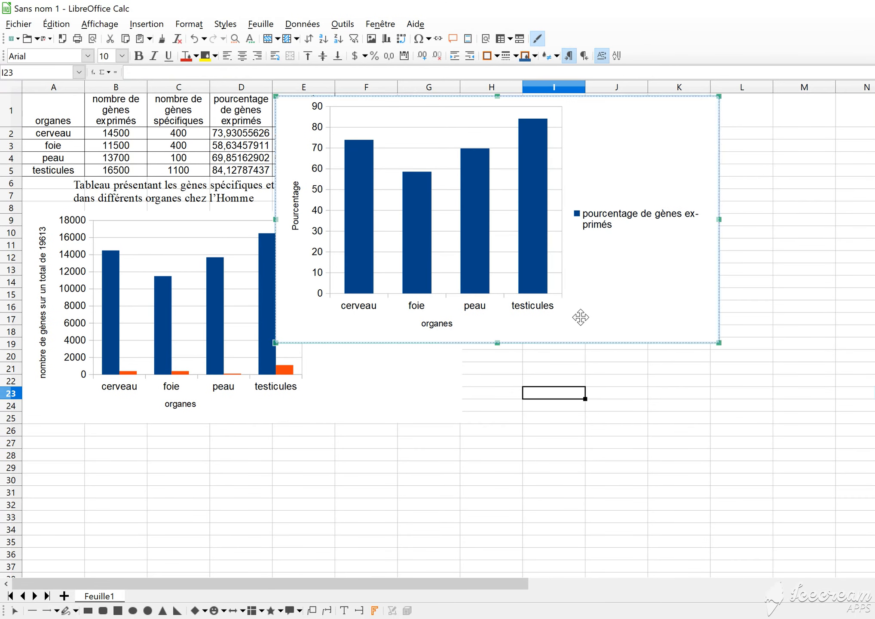
mouse_move(582, 320)
left_mouse_down()
mouse_move(617, 400)
mouse_move(662, 411)
left_mouse_up()
left_click(473, 134)
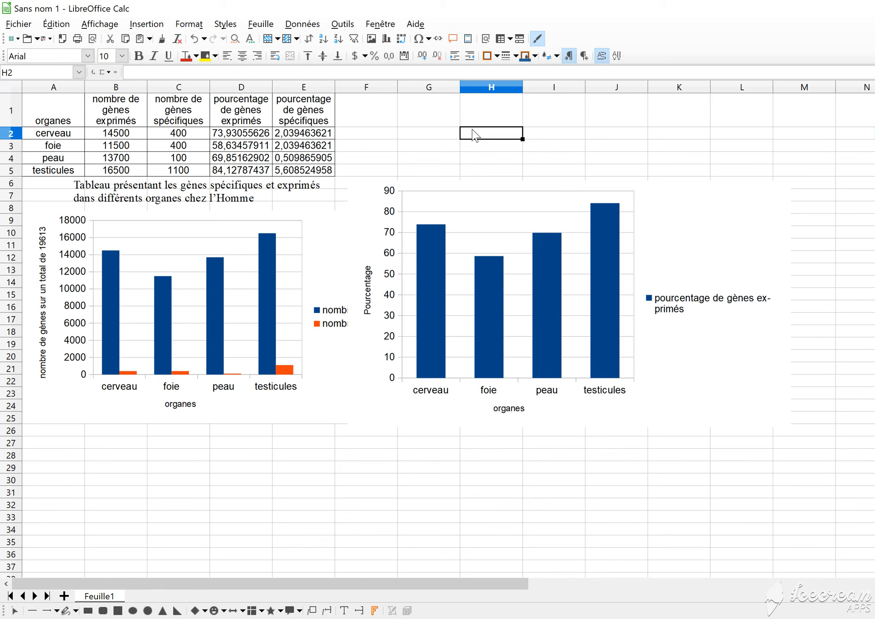
Create a column chart of specific-gene percentages from A1:A5 and E1:E5, with the axes titled "organes" and "pourcentage"
left_click_drag(55, 112, 60, 172)
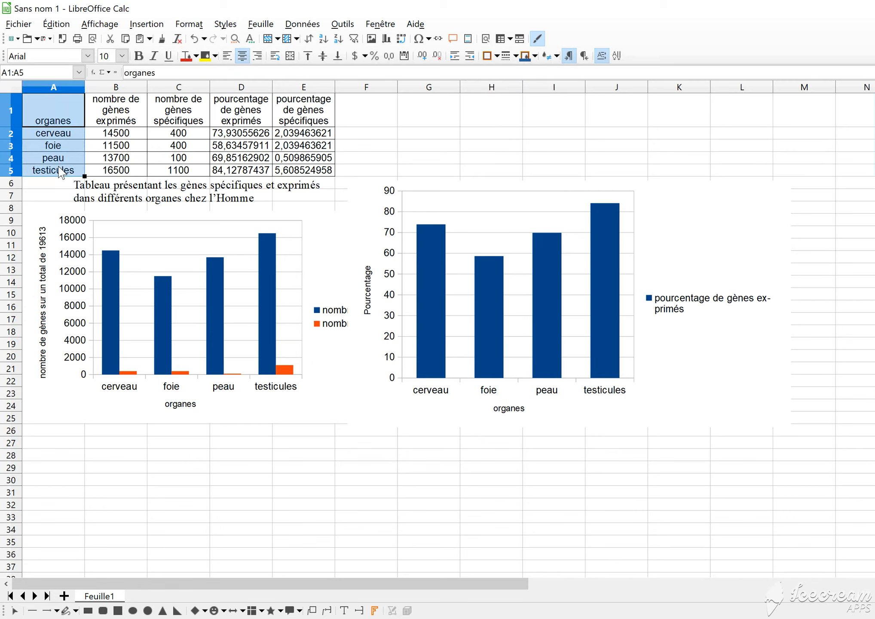
left_click_drag(307, 111, 306, 171, "ctrl")
left_click(386, 39)
type("organespourcentage")
left_click(859, 393)
Move the specific-gene percentage chart down below the gene count chart, to about rows 29 to 48
scroll(254, 527, "down", 15)
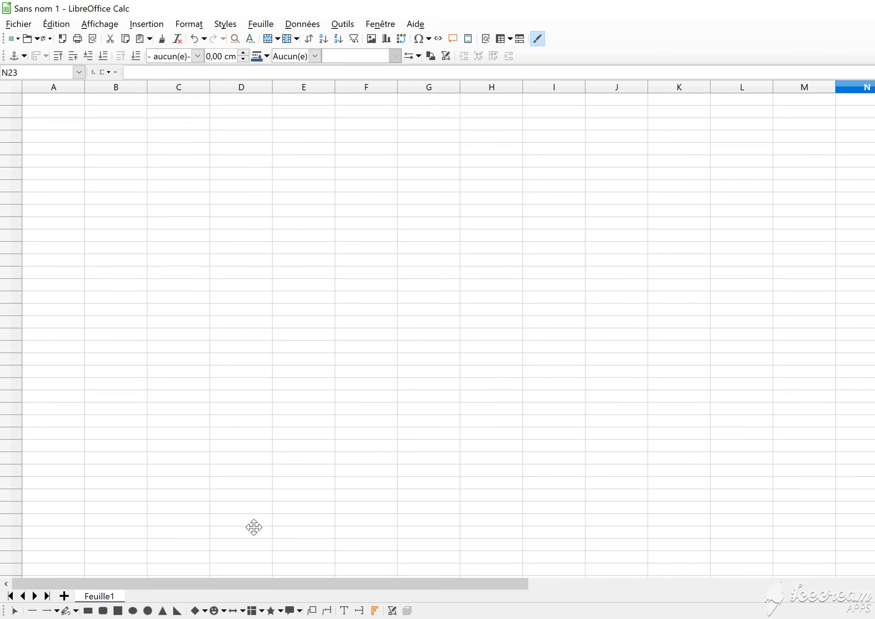
scroll(254, 527, "up", 5)
scroll(254, 527, "up", 2)
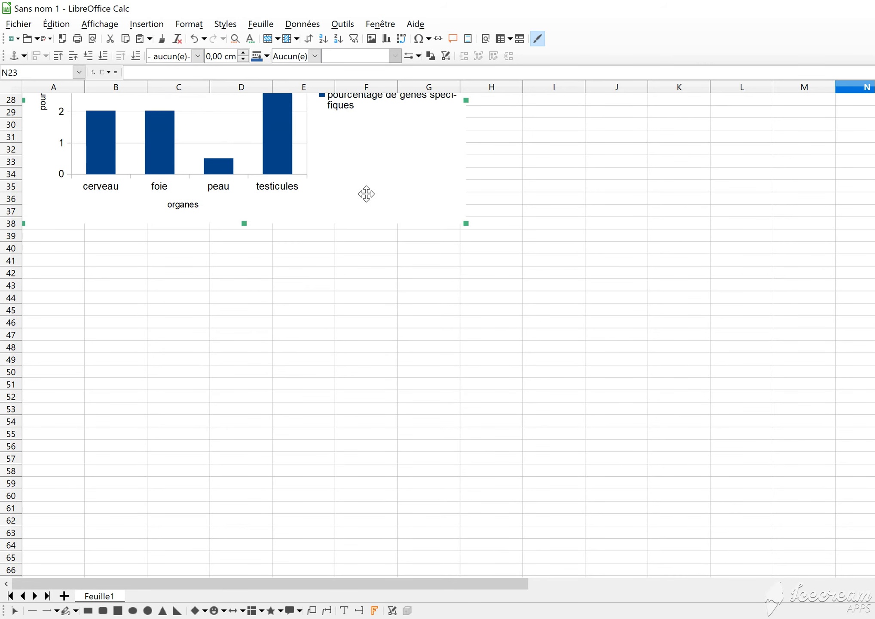
left_click_drag(365, 188, 367, 315)
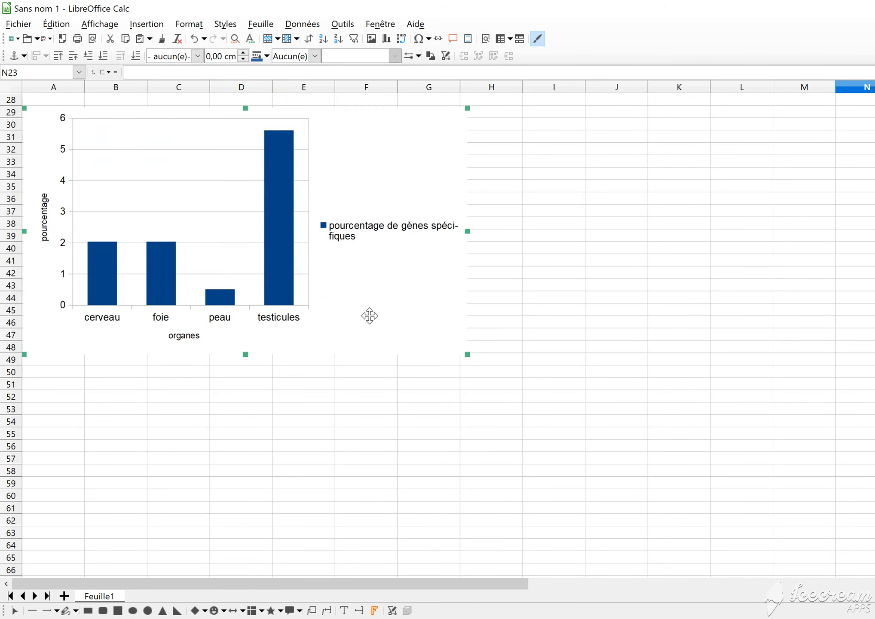